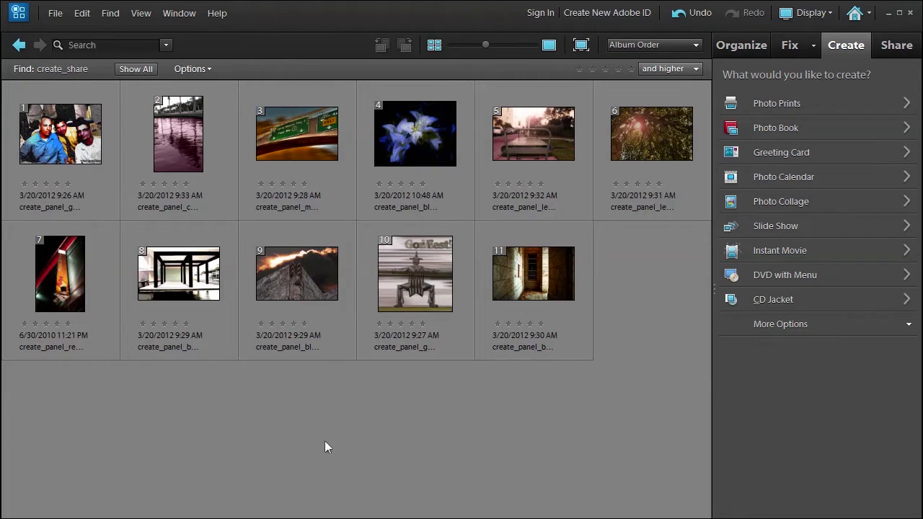
Step: Start a new slide show, keeping the 5 sec slide and 2 sec Fade transition defaults
{"action": "left_click", "coordinate": [807, 228]}
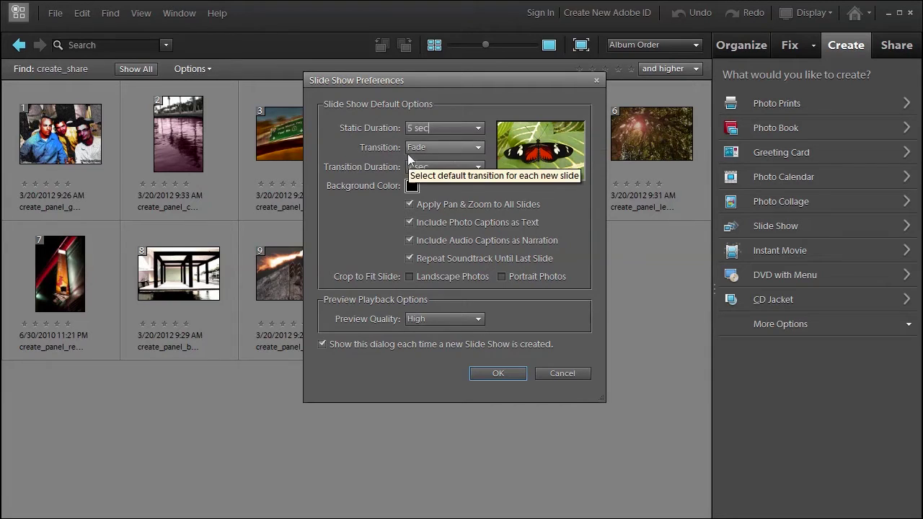
{"action": "left_click", "coordinate": [476, 147]}
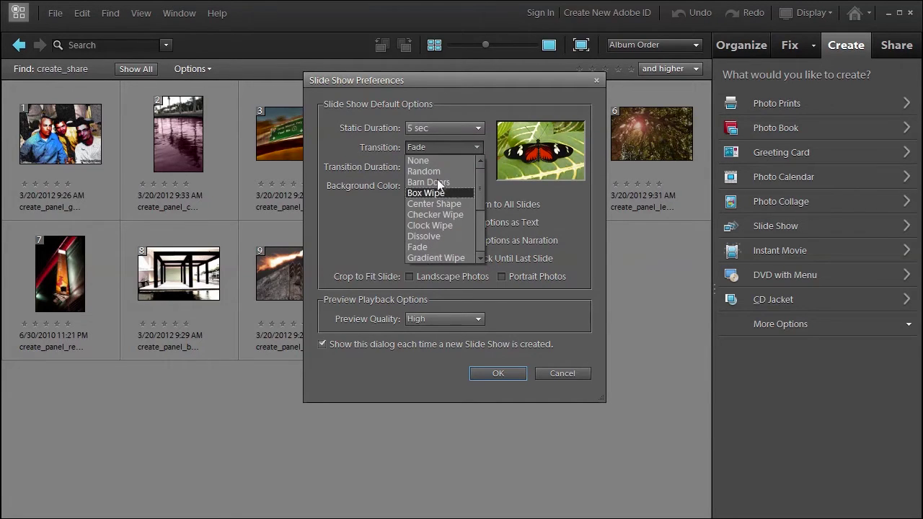
{"action": "left_click", "coordinate": [444, 249]}
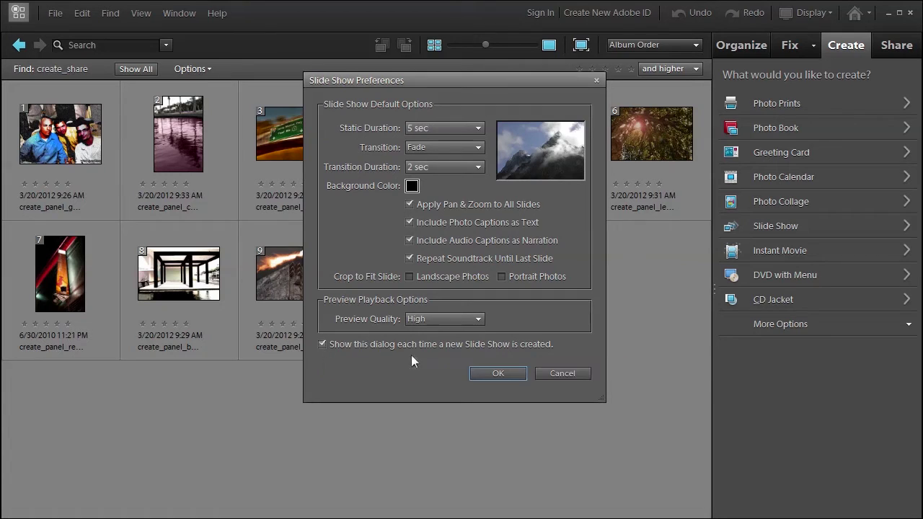
Step: Accept the slide show preferences and stretch the Slide Show Editor window edge to edge
{"action": "left_click", "coordinate": [498, 374]}
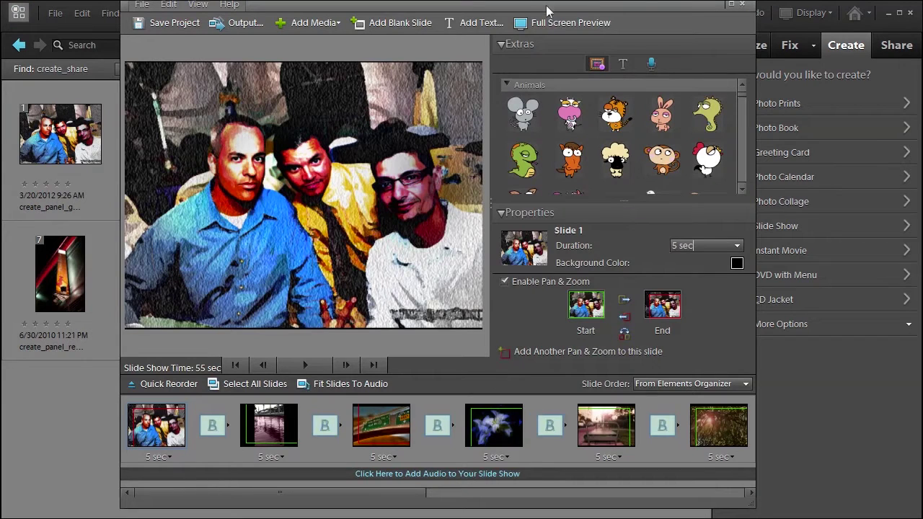
{"action": "left_click_drag", "start_coordinate": [542, 7], "coordinate": [541, 11]}
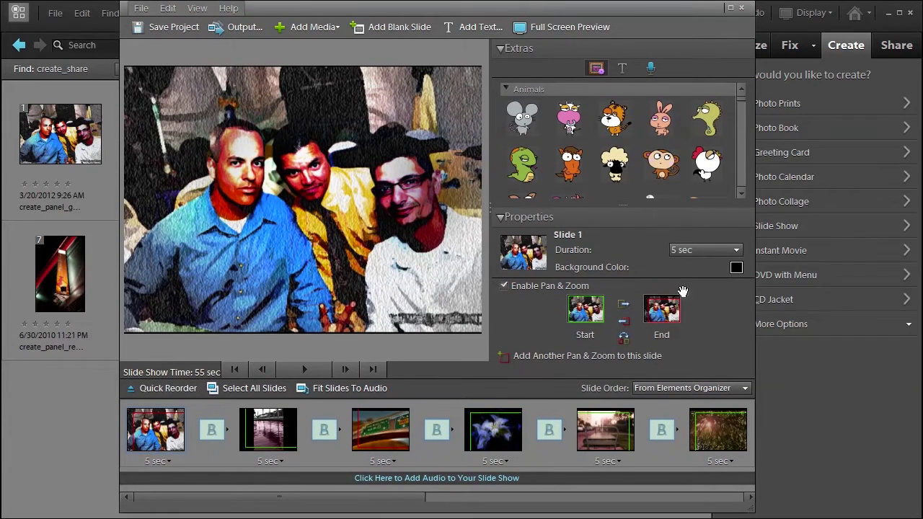
{"action": "left_click_drag", "start_coordinate": [753, 511], "coordinate": [914, 509]}
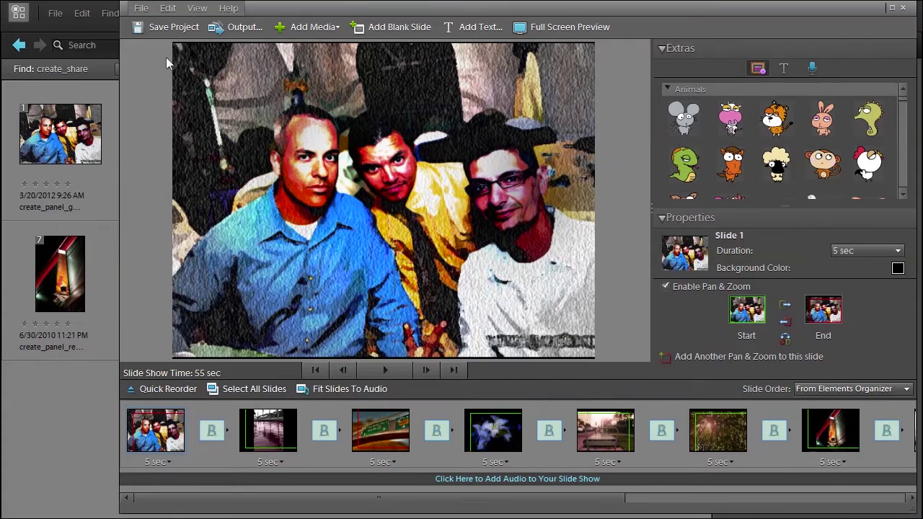
{"action": "left_click_drag", "start_coordinate": [280, 10], "coordinate": [165, 14]}
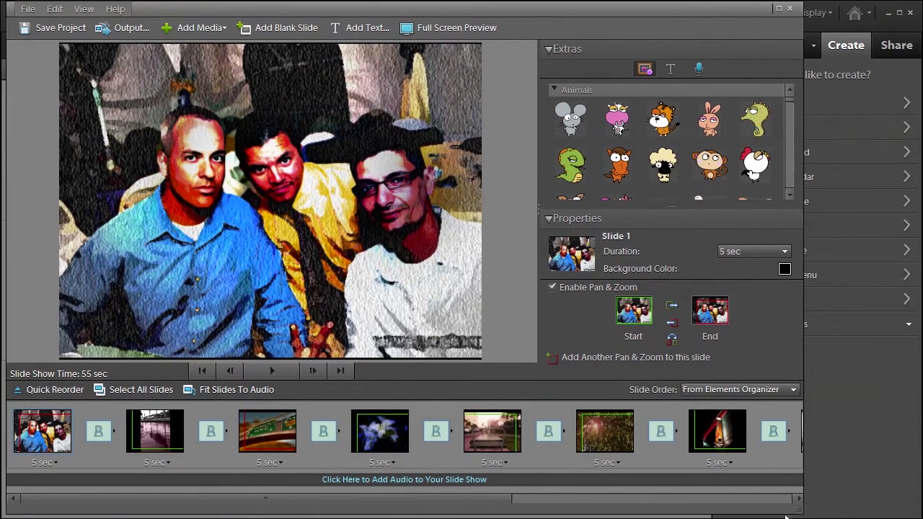
{"action": "left_click_drag", "start_coordinate": [800, 509], "coordinate": [916, 510]}
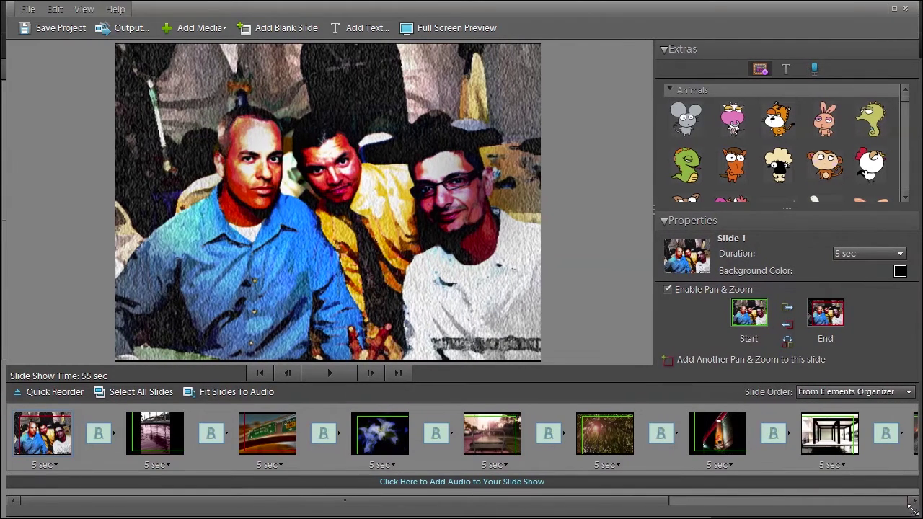
{"action": "left_click", "coordinate": [28, 10]}
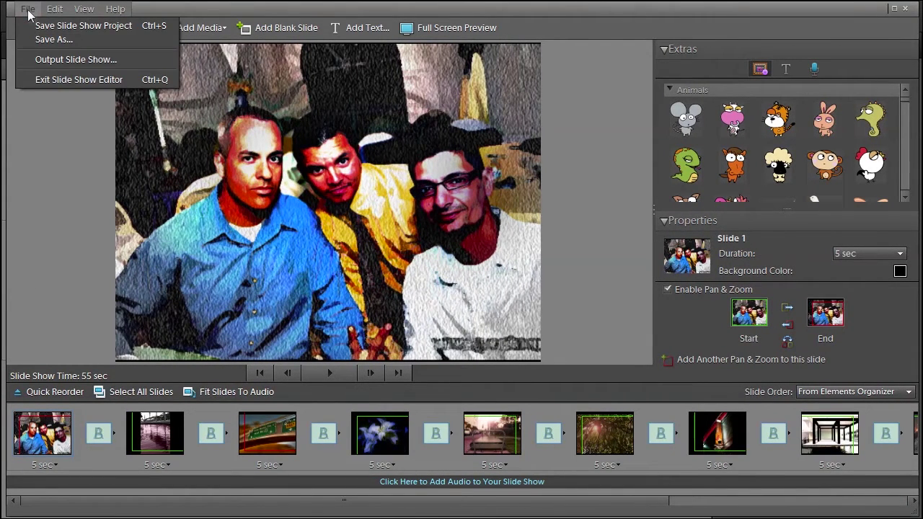
Step: Browse the Text caption styles and Narration recorder, then scroll Graphics down to Backgrounds
{"action": "left_click", "coordinate": [54, 149]}
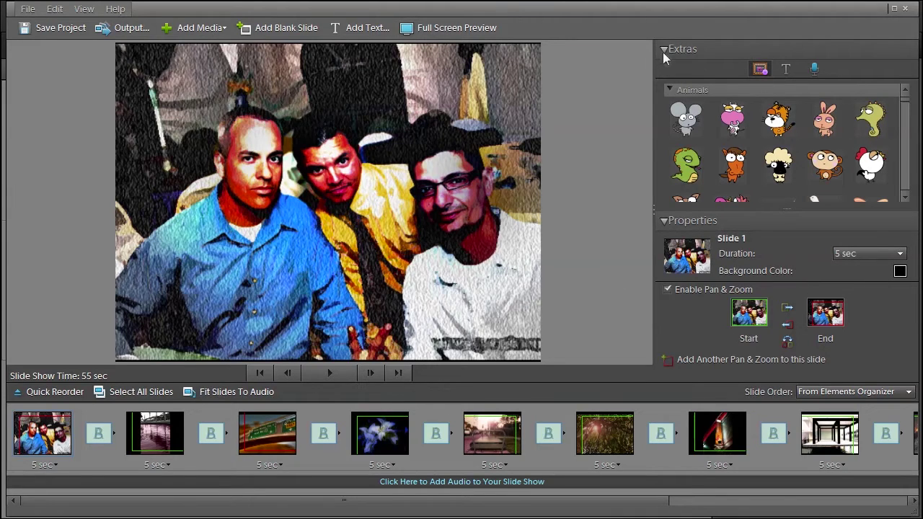
{"action": "left_click", "coordinate": [786, 71]}
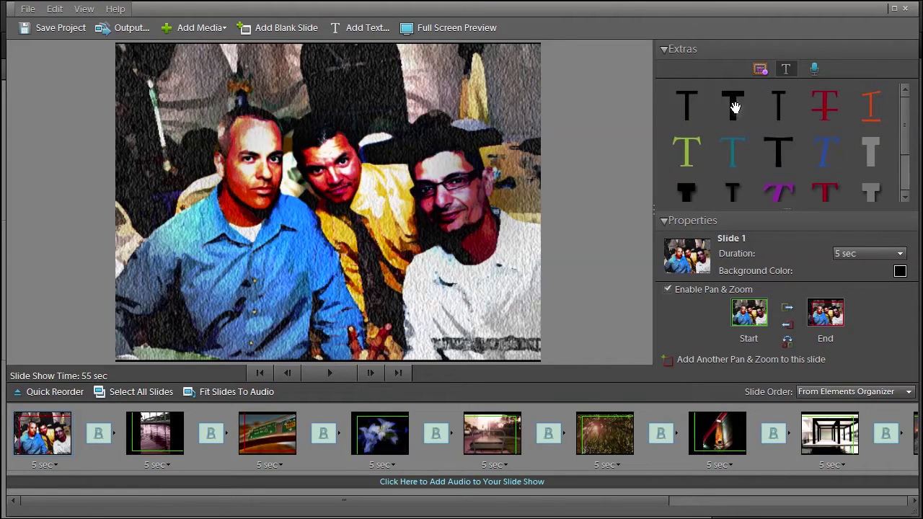
{"action": "left_click", "coordinate": [662, 49]}
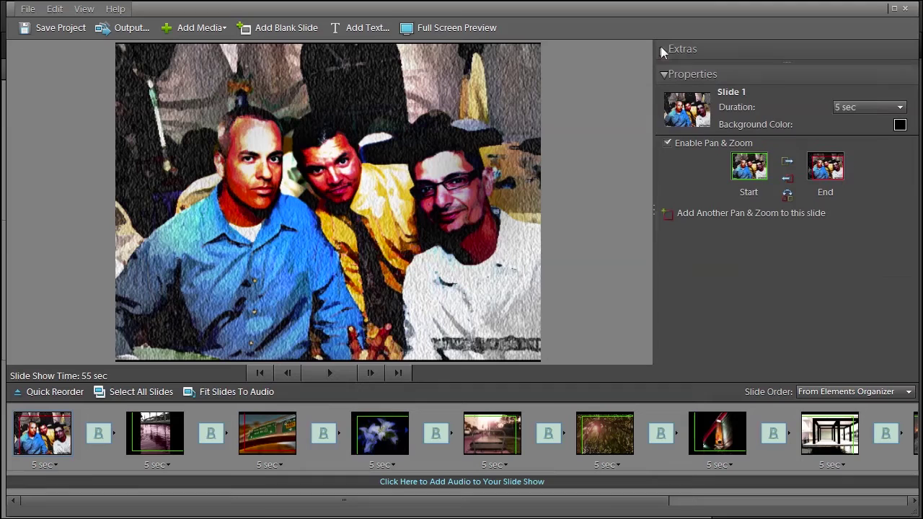
{"action": "left_click", "coordinate": [661, 49]}
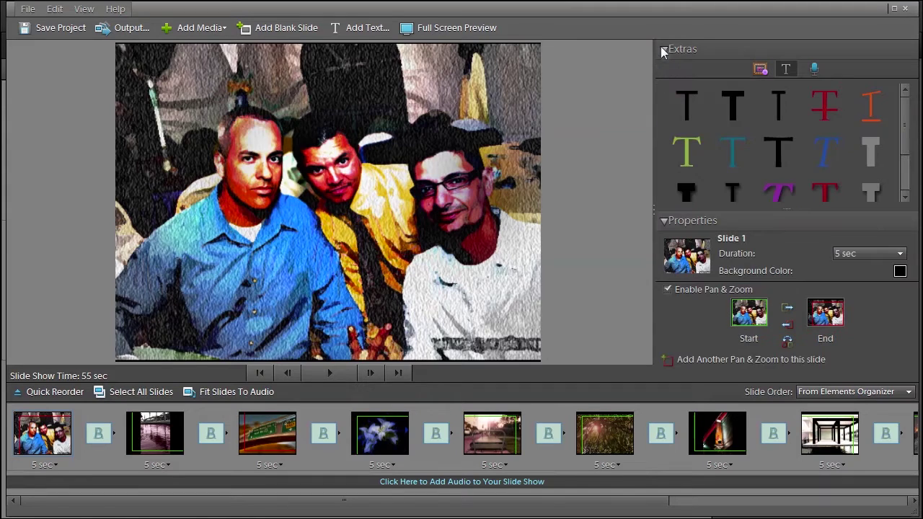
{"action": "left_click", "coordinate": [815, 68]}
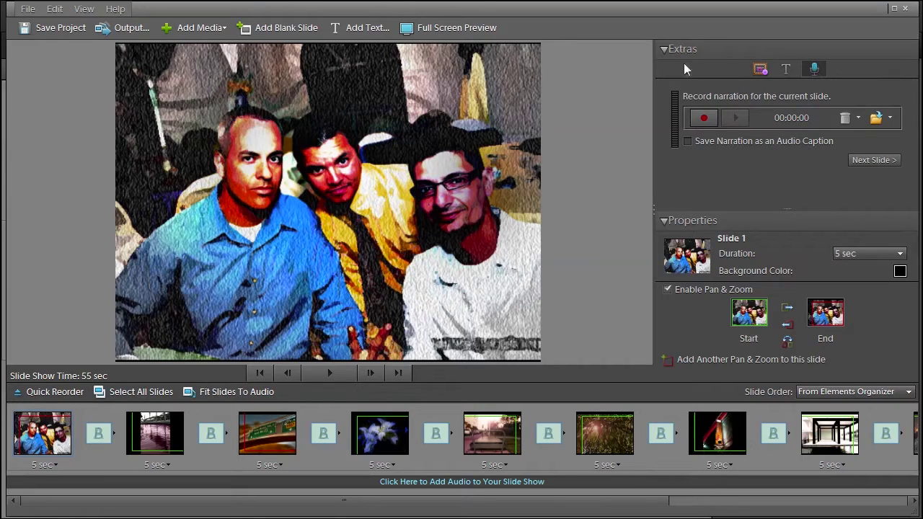
{"action": "left_click", "coordinate": [760, 68]}
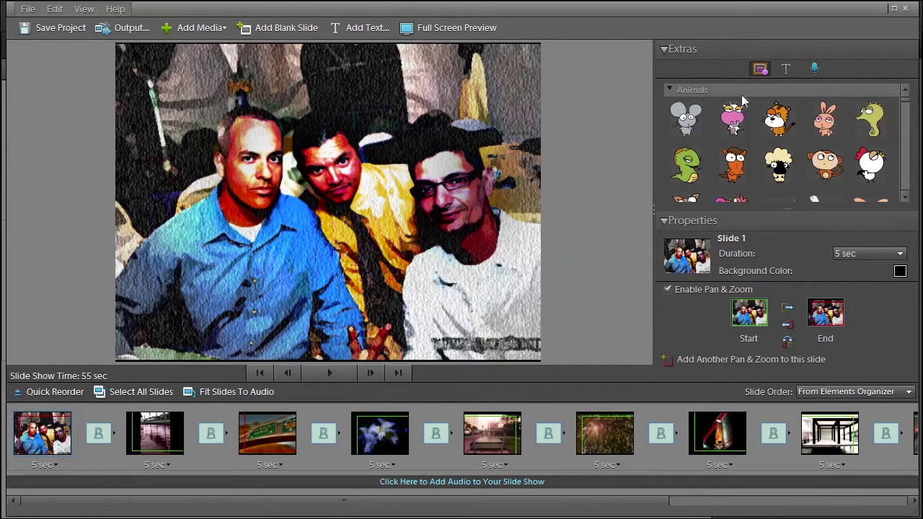
{"action": "left_click", "coordinate": [905, 197]}
{"action": "left_click", "coordinate": [907, 201]}
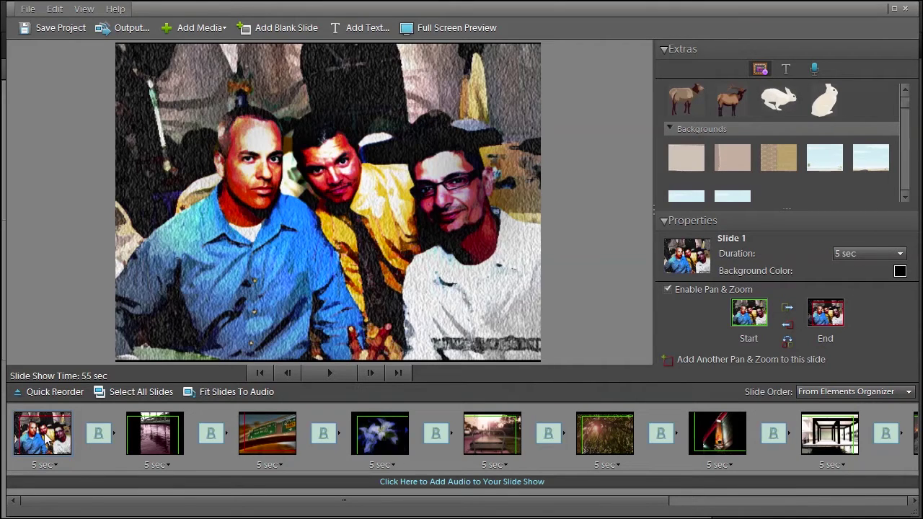
Step: Preview slides 2–4: the pink water, freeway signs and white flowers photos
{"action": "left_click", "coordinate": [162, 444]}
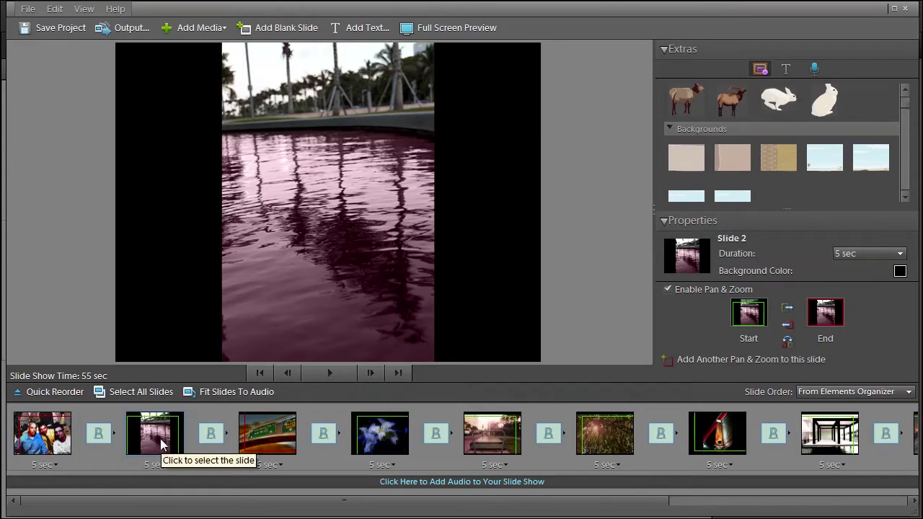
{"action": "left_click", "coordinate": [277, 432]}
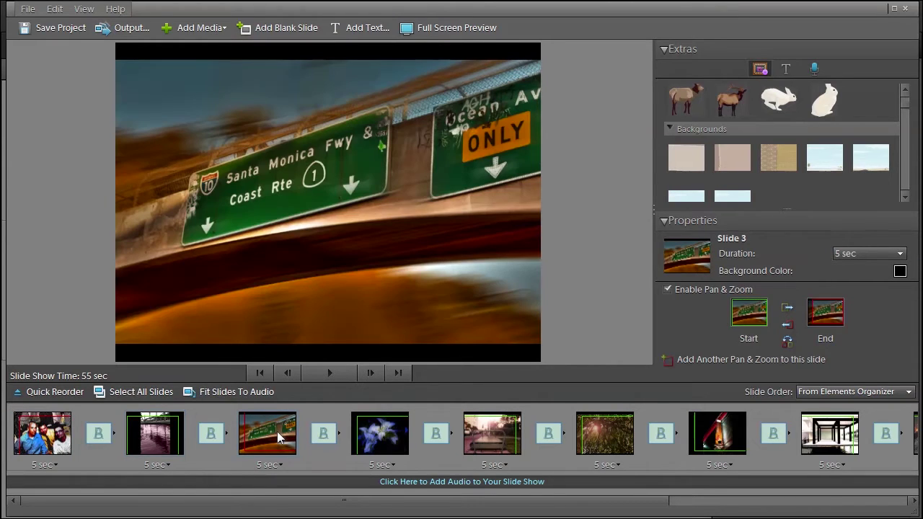
{"action": "left_click", "coordinate": [375, 438]}
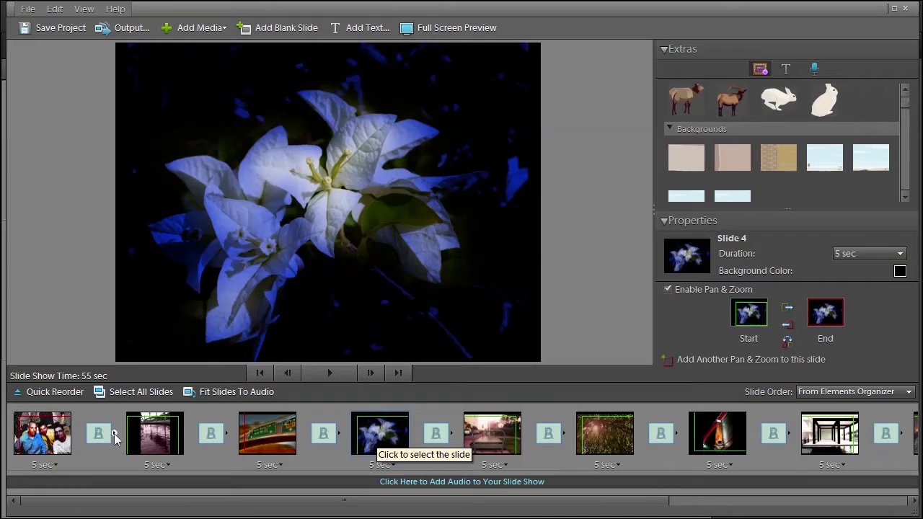
Step: Set transitions 1–4 to Barn Doors, Clock Wipe, Waterfall and Pinwheel
{"action": "left_click", "coordinate": [114, 435]}
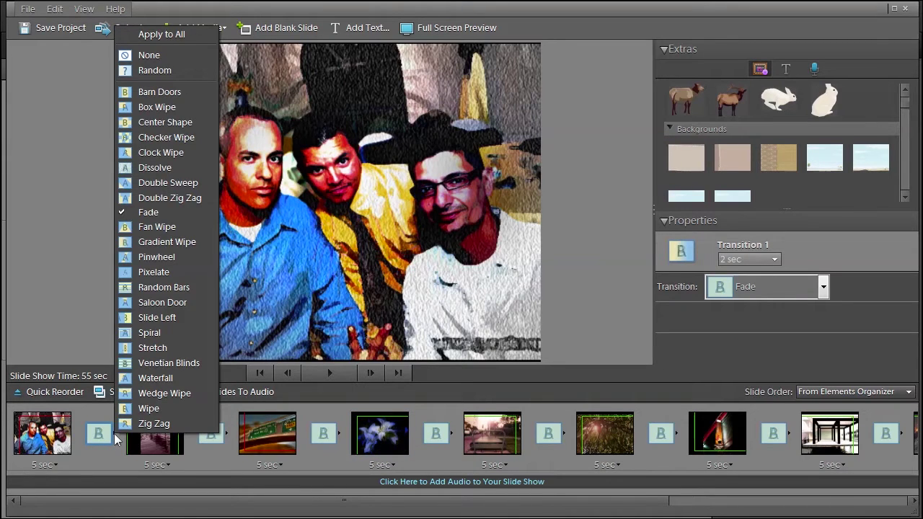
{"action": "left_click", "coordinate": [140, 92]}
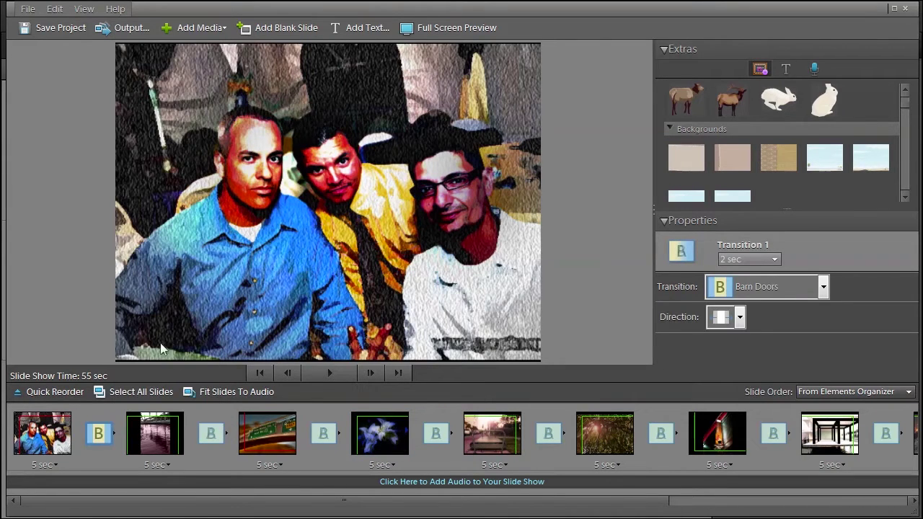
{"action": "left_click", "coordinate": [227, 437]}
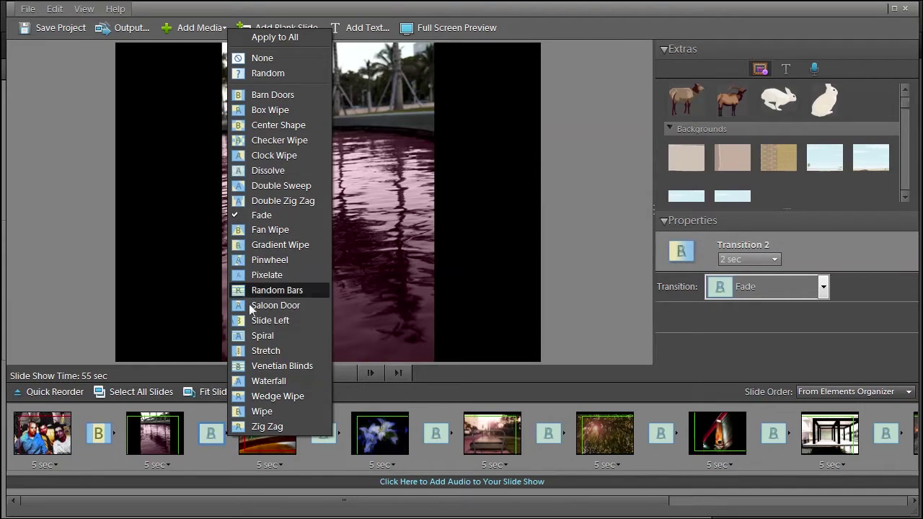
{"action": "left_click", "coordinate": [266, 159]}
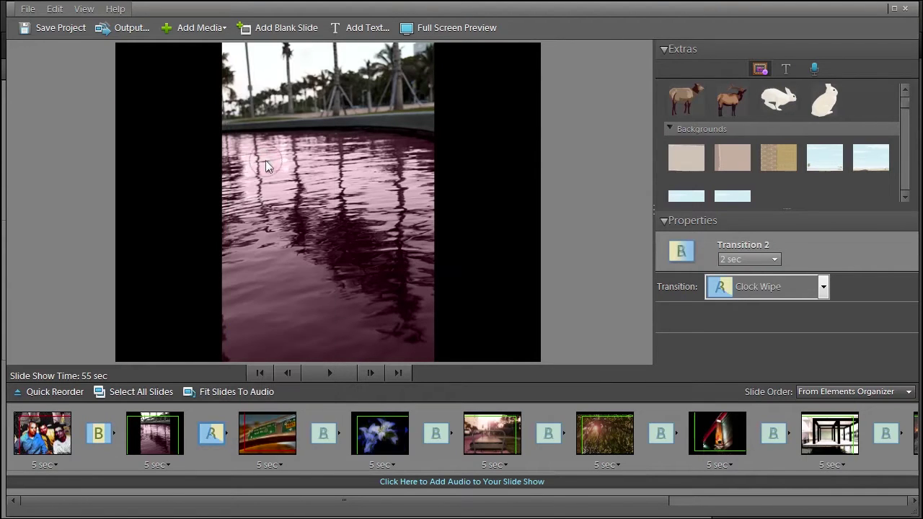
{"action": "left_click", "coordinate": [341, 434]}
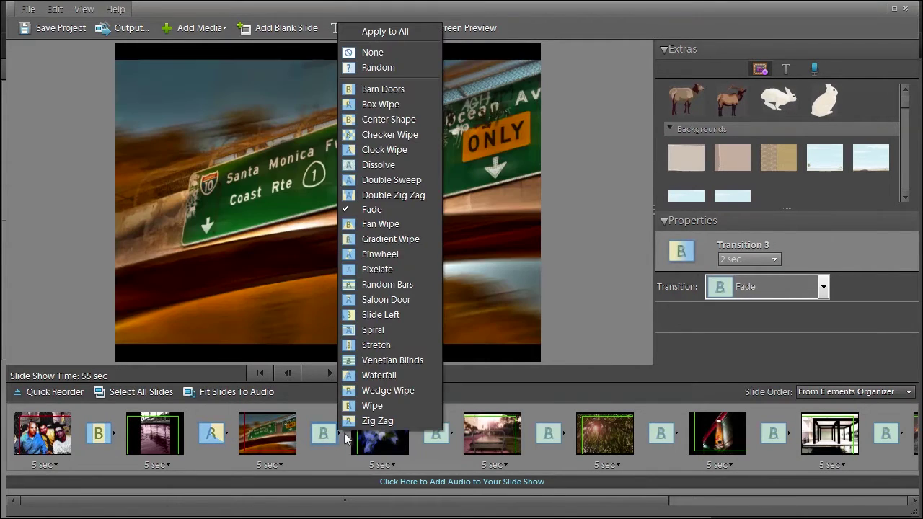
{"action": "left_click", "coordinate": [378, 376]}
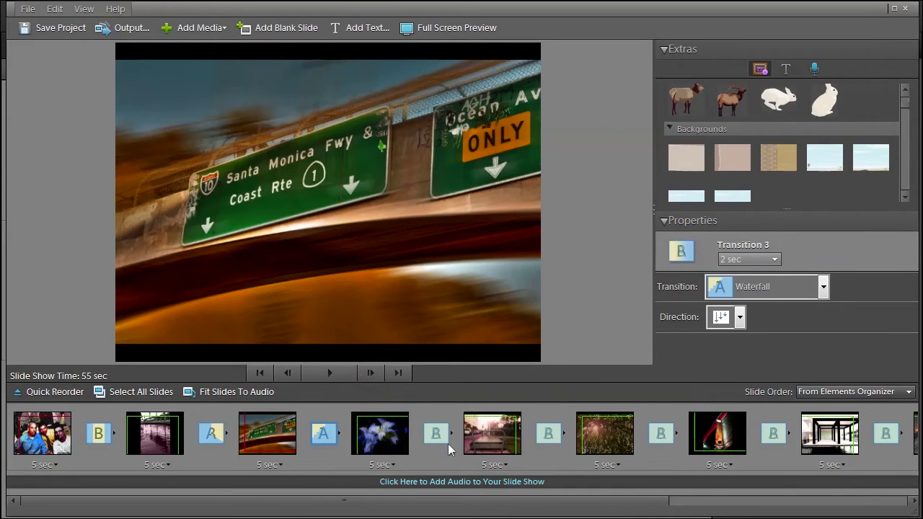
{"action": "left_click", "coordinate": [449, 437]}
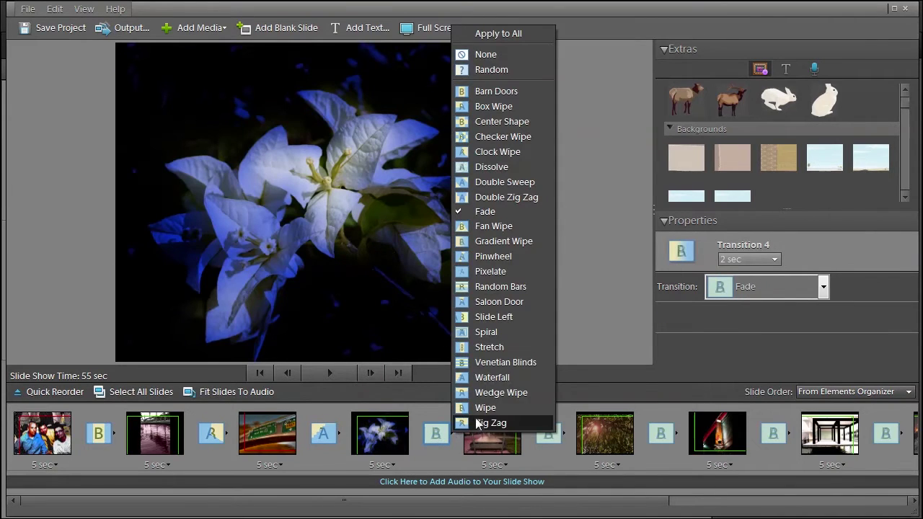
{"action": "left_click", "coordinate": [493, 257]}
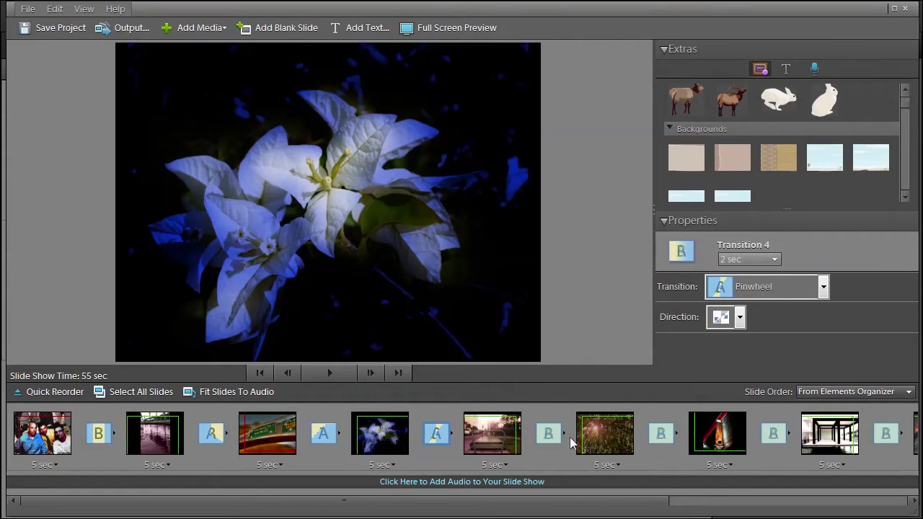
Step: Set every slide to 5 seconds, reorder the group photo, and show the Graphics clip art
{"action": "left_click", "coordinate": [502, 465]}
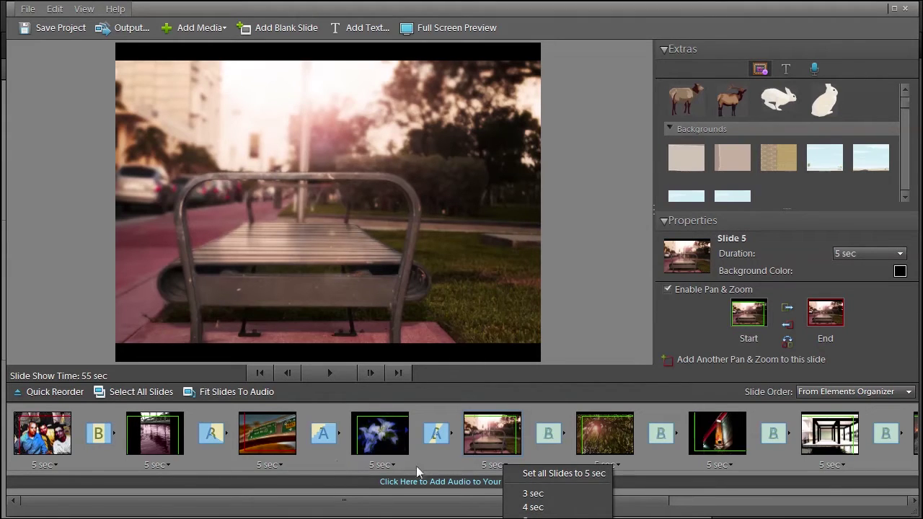
{"action": "left_click", "coordinate": [542, 476]}
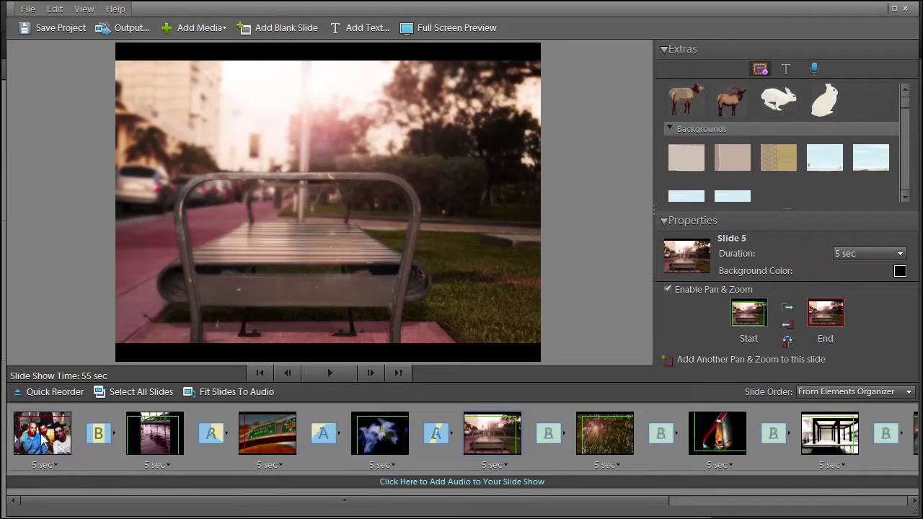
{"action": "mouse_move", "coordinate": [43, 440]}
{"action": "left_mouse_down"}
{"action": "mouse_move", "coordinate": [157, 433]}
{"action": "mouse_move", "coordinate": [37, 431]}
{"action": "left_mouse_up"}
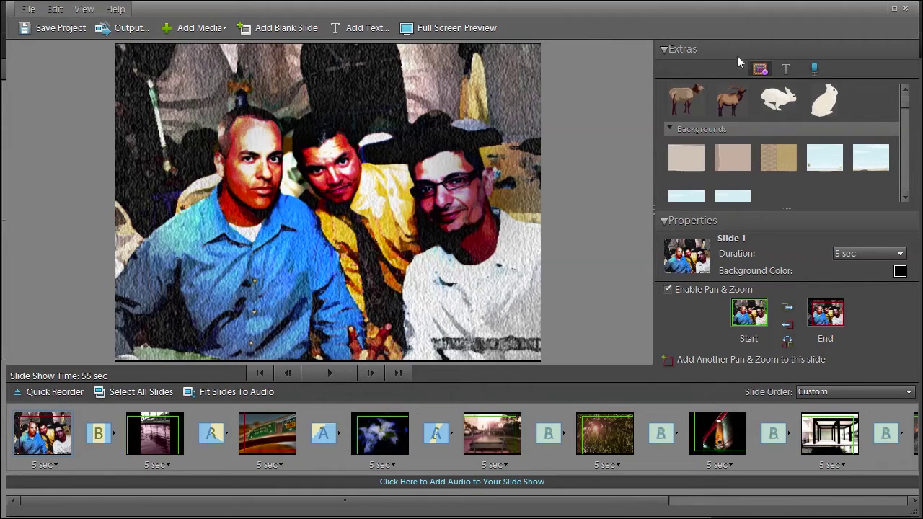
{"action": "left_click", "coordinate": [813, 67]}
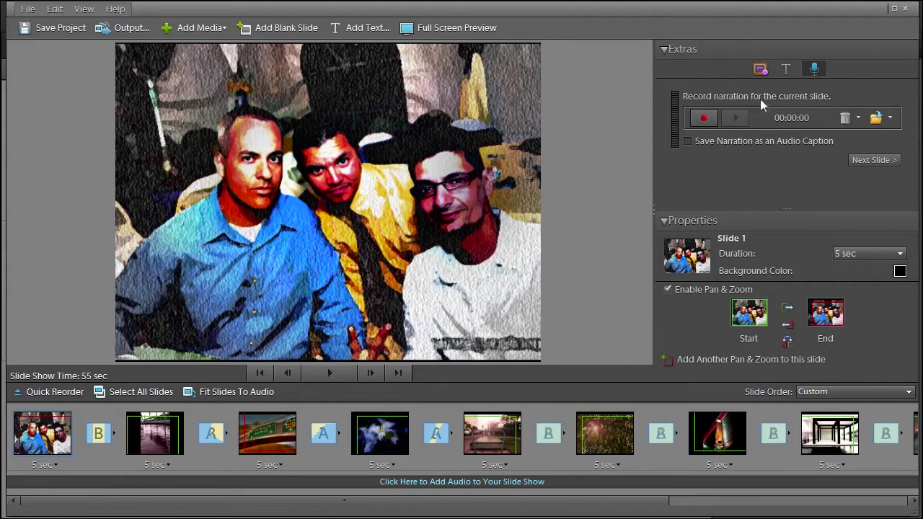
{"action": "left_click", "coordinate": [761, 68]}
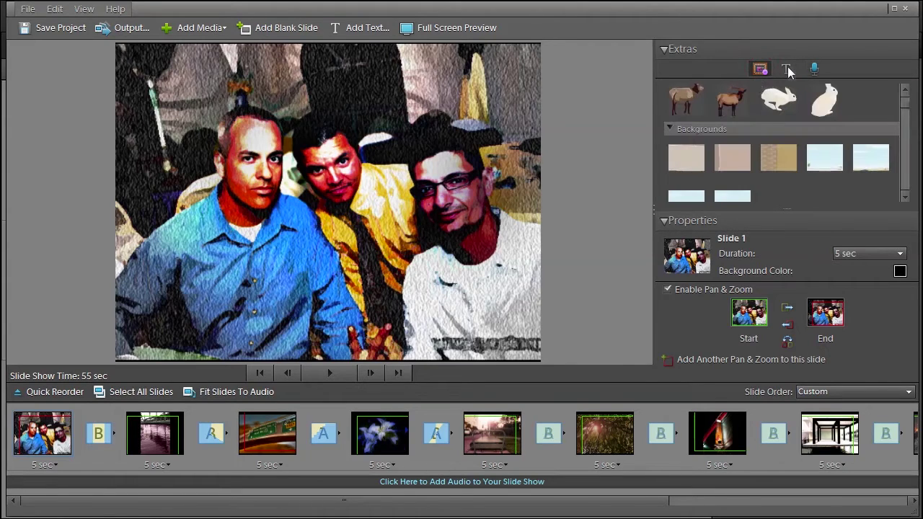
Step: Add a white 'The Guys' caption to slide 1
{"action": "left_click", "coordinate": [787, 69]}
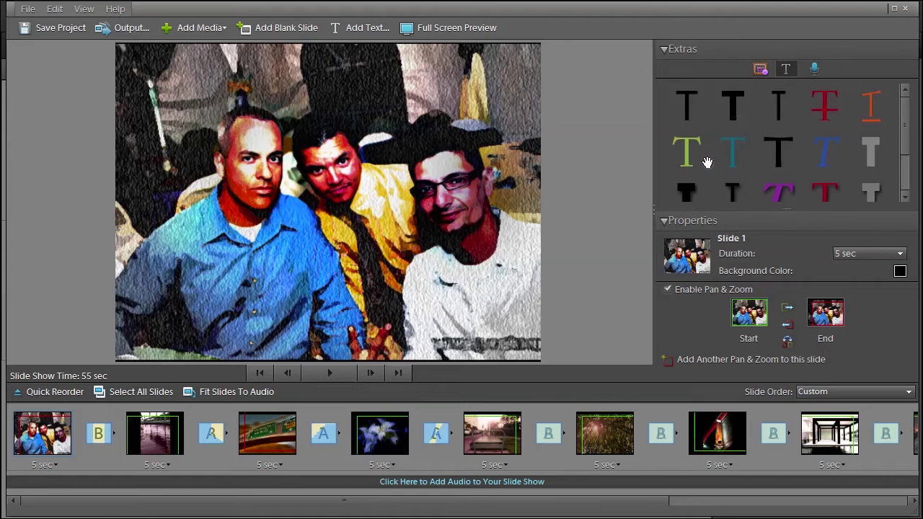
{"action": "left_click", "coordinate": [906, 199]}
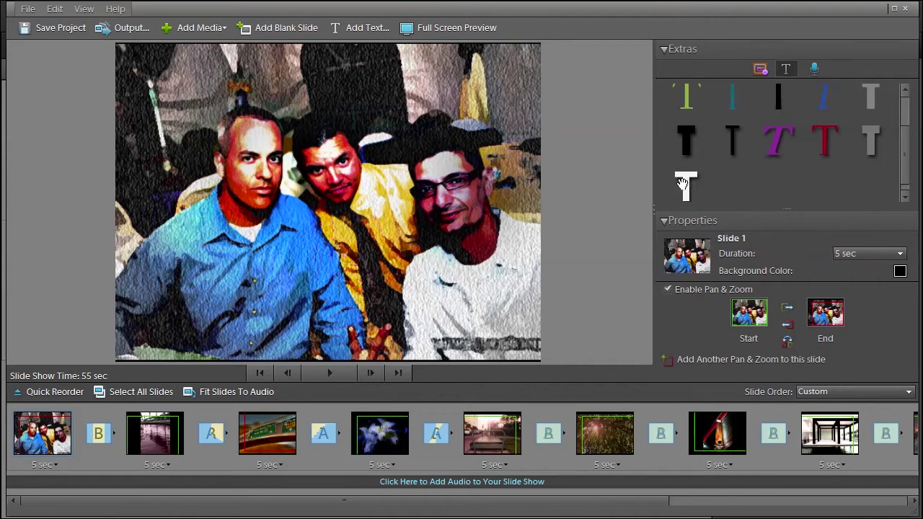
{"action": "left_click_drag", "start_coordinate": [683, 185], "coordinate": [256, 282]}
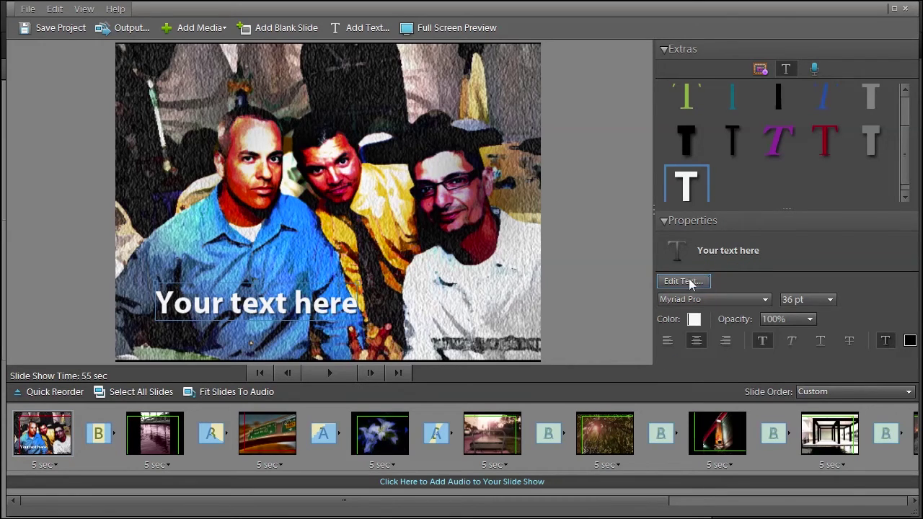
{"action": "left_click", "coordinate": [687, 281]}
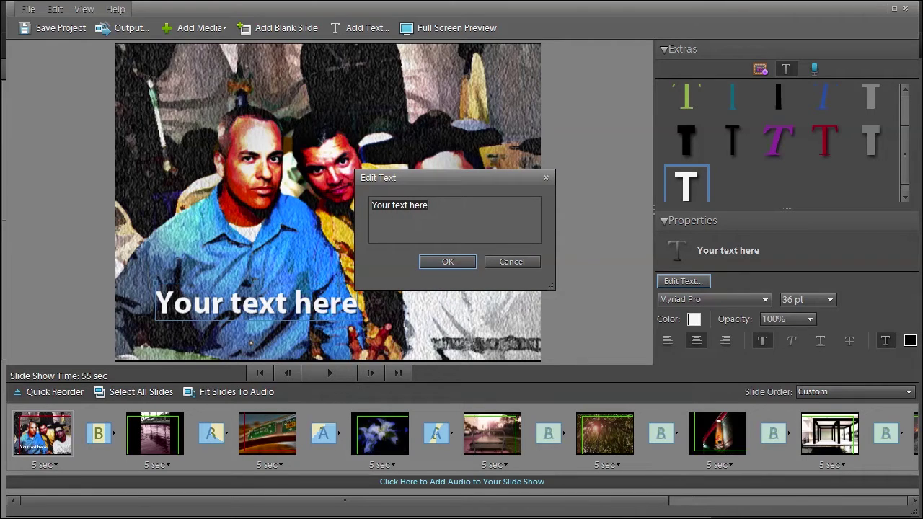
{"action": "type", "text": "The G"}
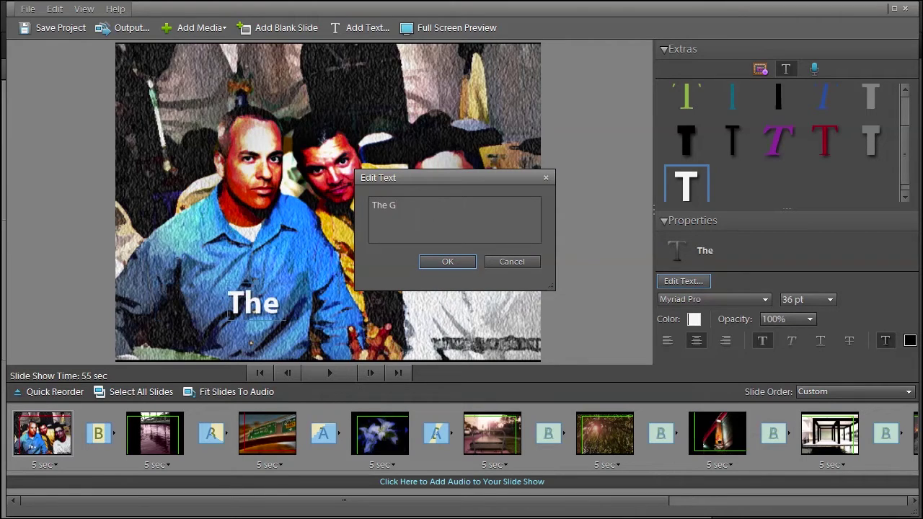
{"action": "type", "text": "uys"}
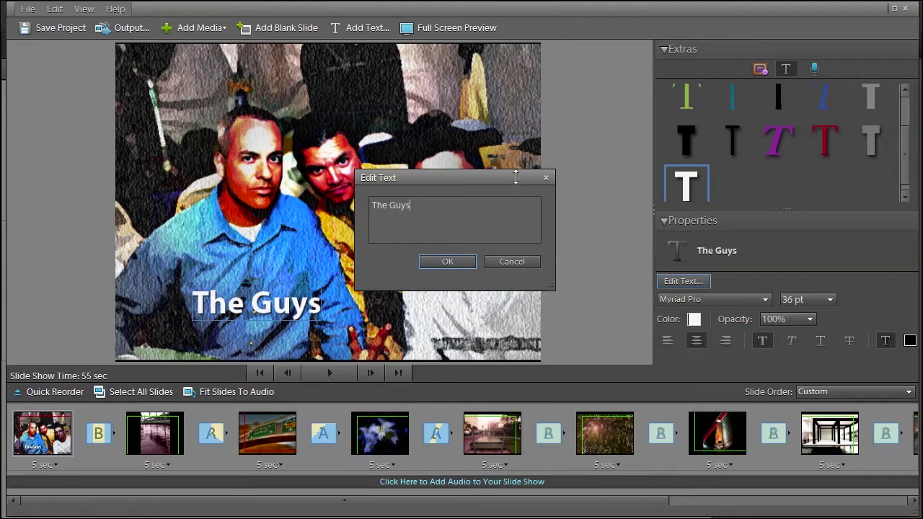
{"action": "left_click", "coordinate": [436, 264]}
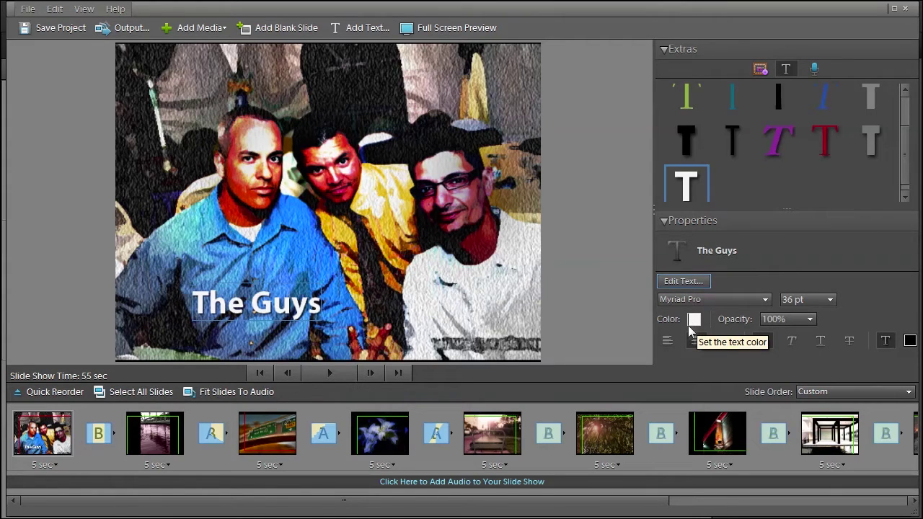
Step: Add a white 'Red Red Wine' caption to the water slide and move it lower
{"action": "left_click", "coordinate": [156, 437]}
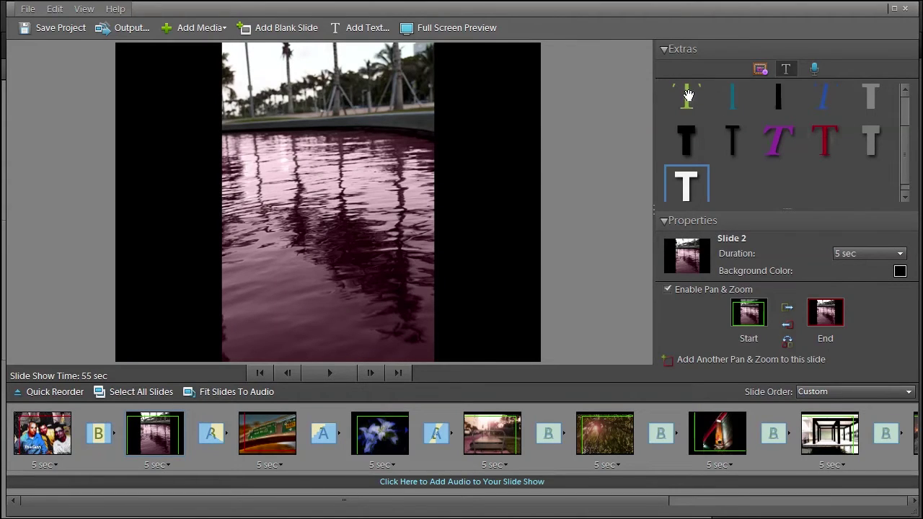
{"action": "left_click_drag", "start_coordinate": [686, 183], "coordinate": [299, 272]}
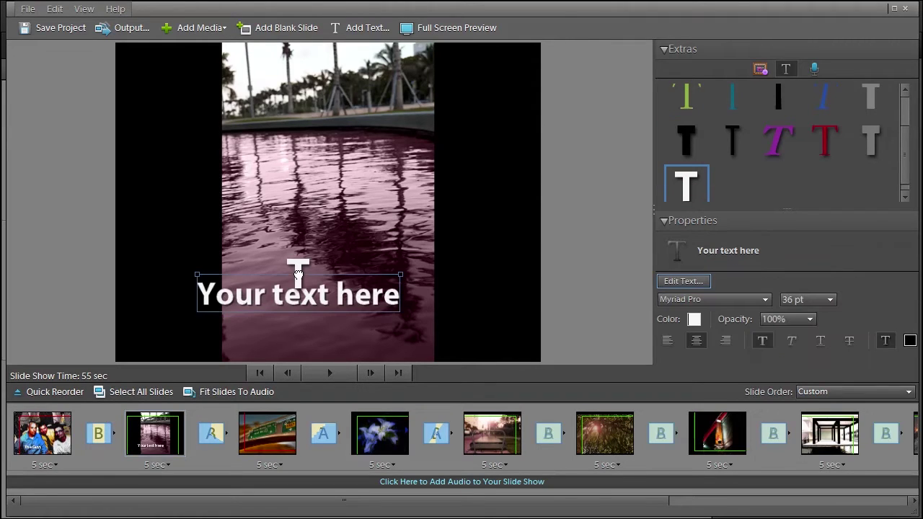
{"action": "left_click", "coordinate": [679, 281]}
{"action": "type", "text": "RE"}
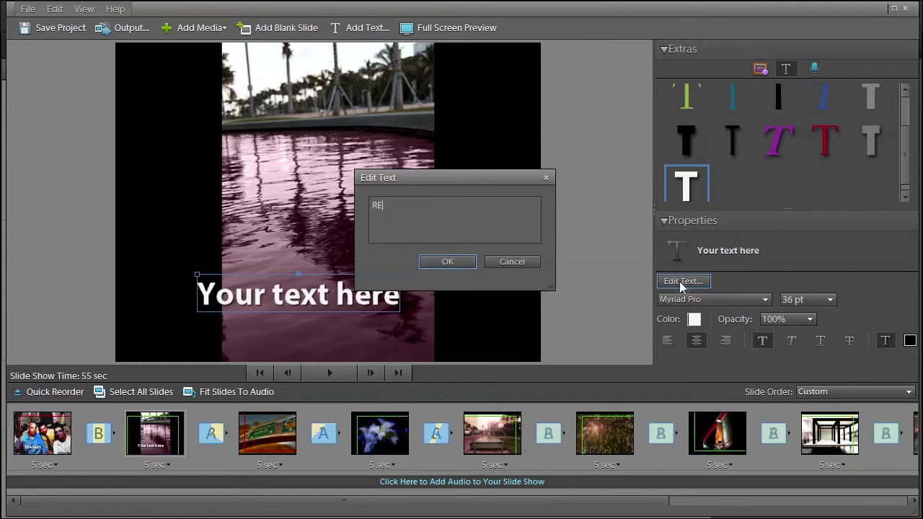
{"action": "type", "text": "ded R"}
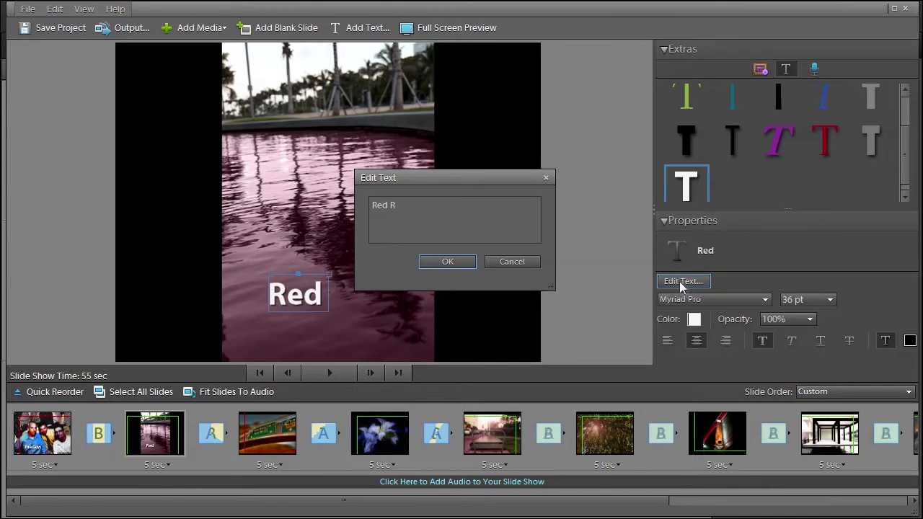
{"action": "type", "text": "ed Wine"}
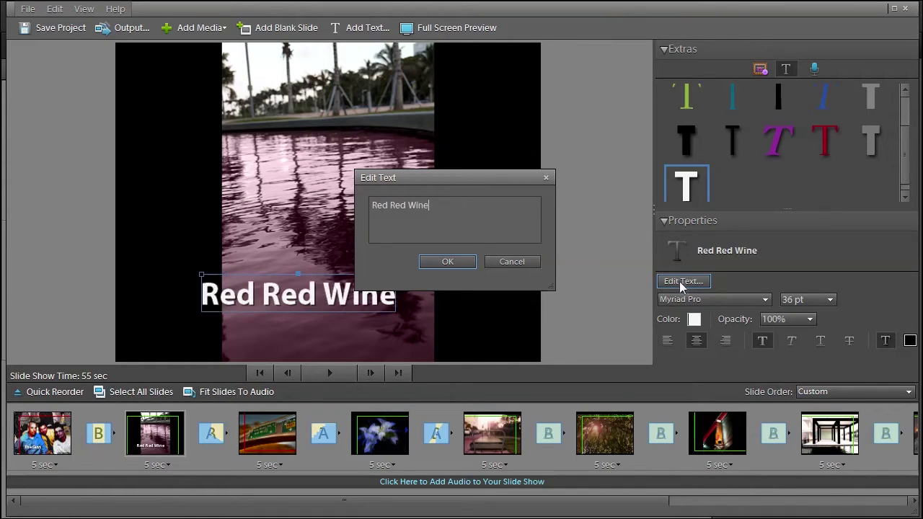
{"action": "left_click", "coordinate": [441, 263]}
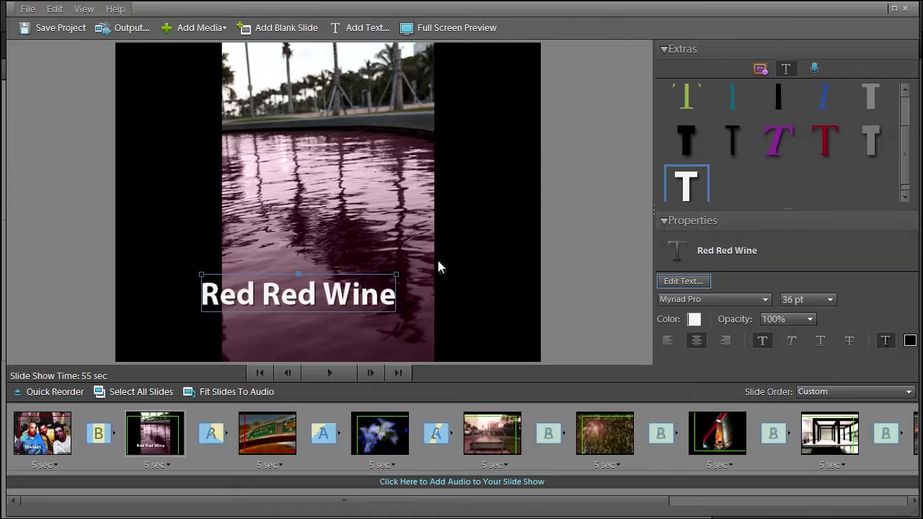
{"action": "left_click_drag", "start_coordinate": [287, 297], "coordinate": [315, 327]}
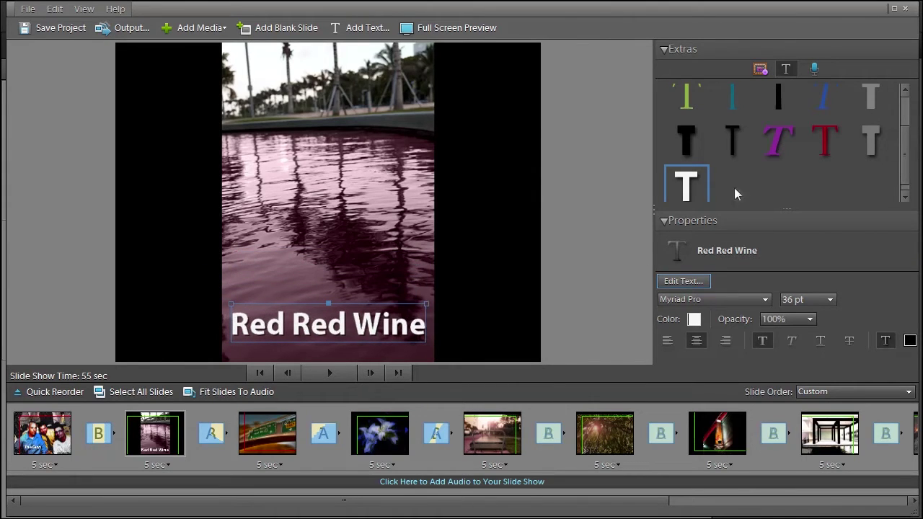
Step: Record narration for the highway-sign slide and play it back
{"action": "left_click", "coordinate": [387, 441]}
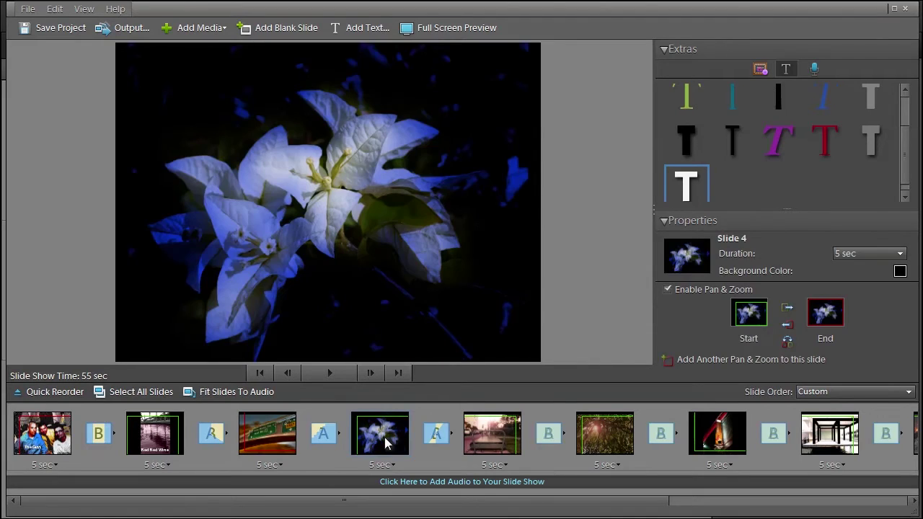
{"action": "left_click", "coordinate": [273, 437]}
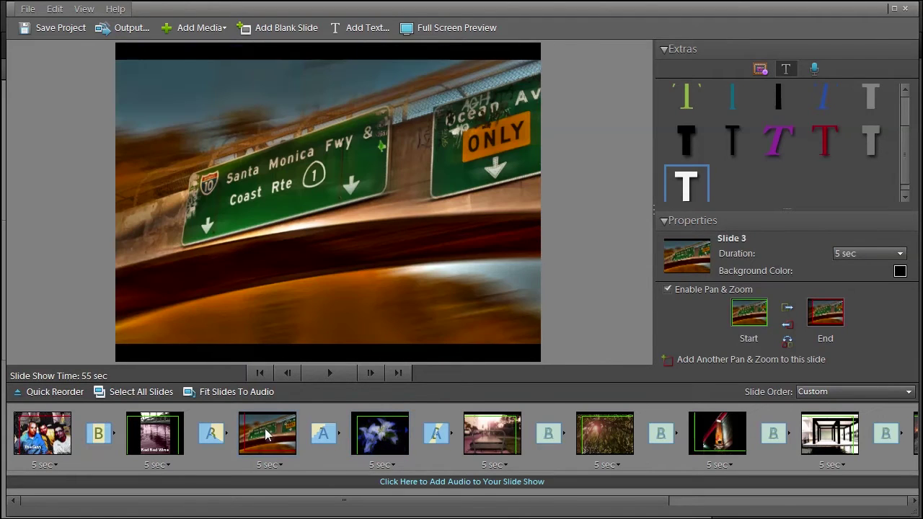
{"action": "left_click", "coordinate": [813, 73]}
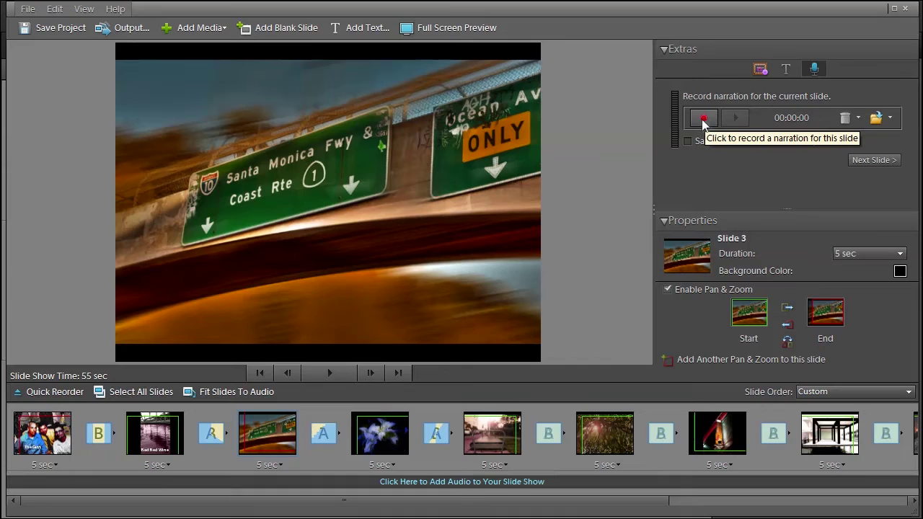
{"action": "left_click", "coordinate": [704, 118]}
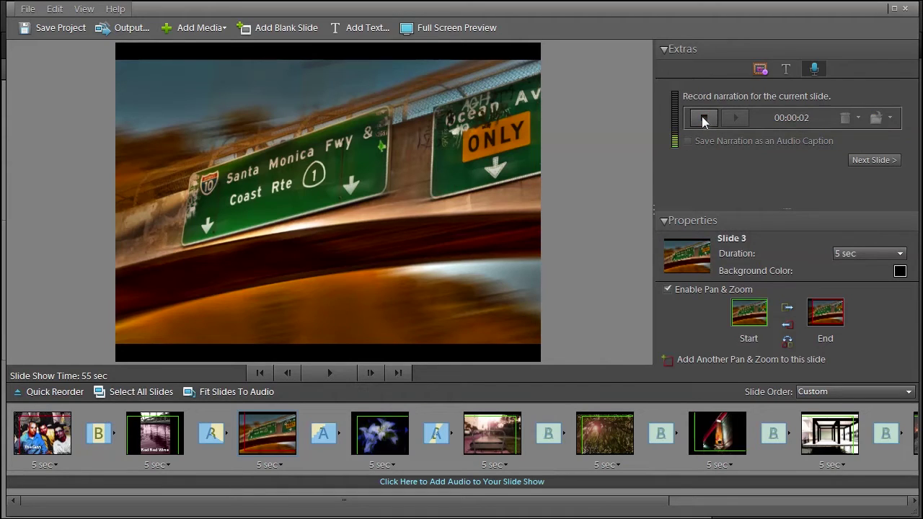
{"action": "left_click", "coordinate": [704, 118]}
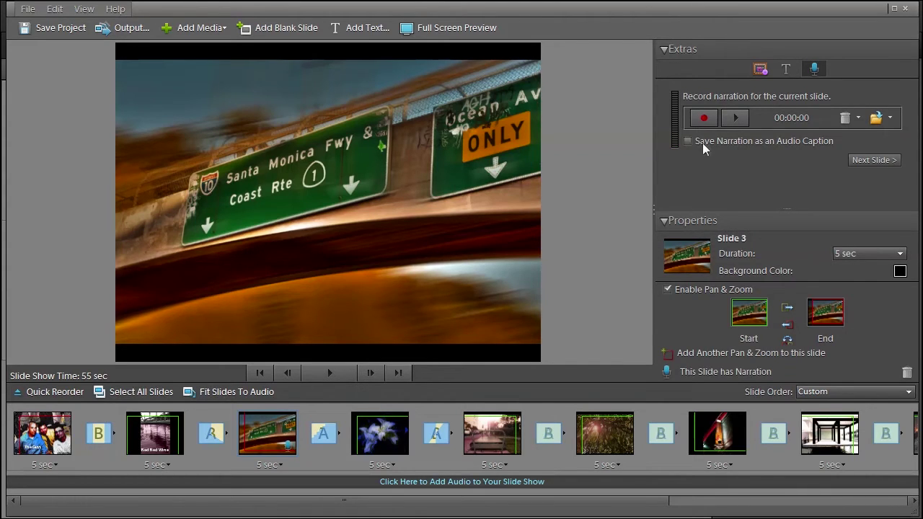
{"action": "left_click", "coordinate": [736, 118]}
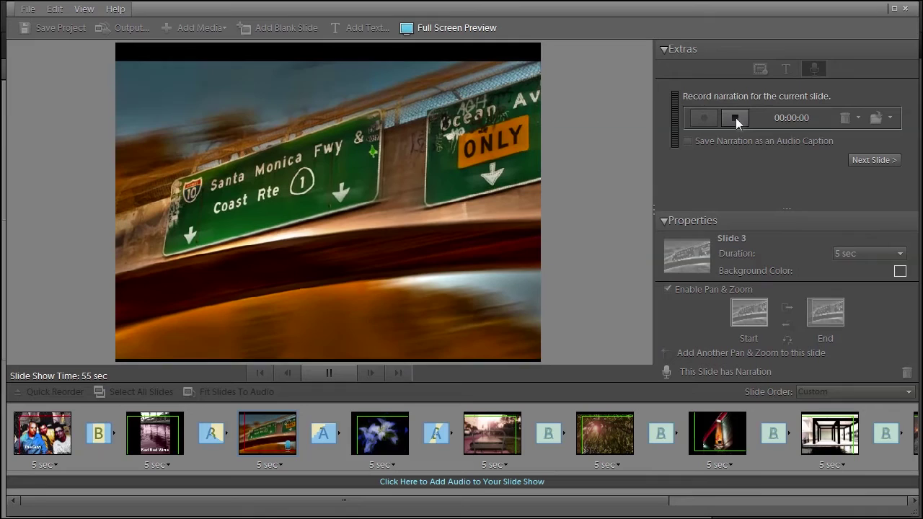
{"action": "left_click", "coordinate": [736, 117]}
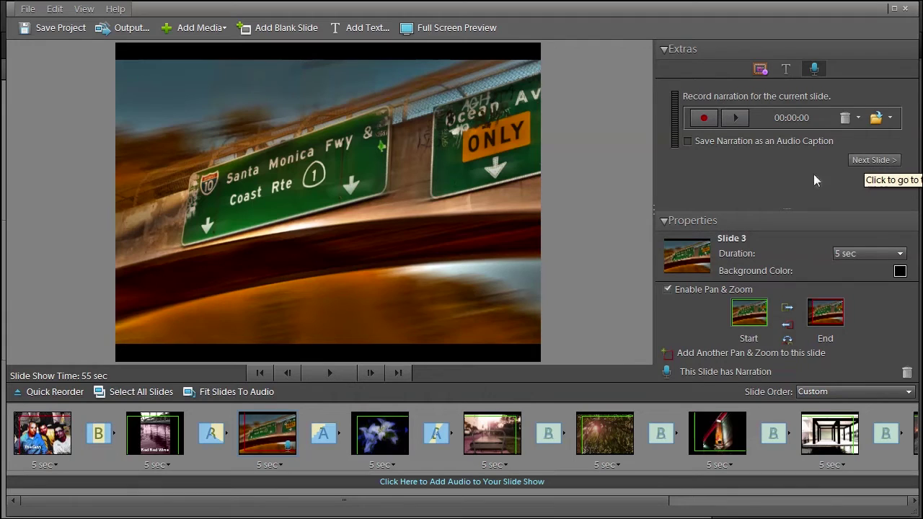
Step: Record narration for the white flower slide, stretching it to 6 sec
{"action": "left_click", "coordinate": [378, 445]}
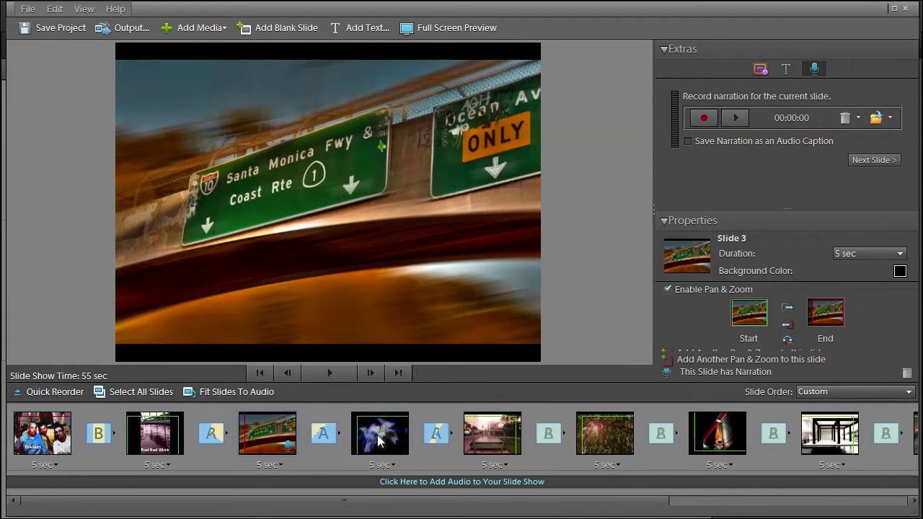
{"action": "left_click", "coordinate": [268, 436]}
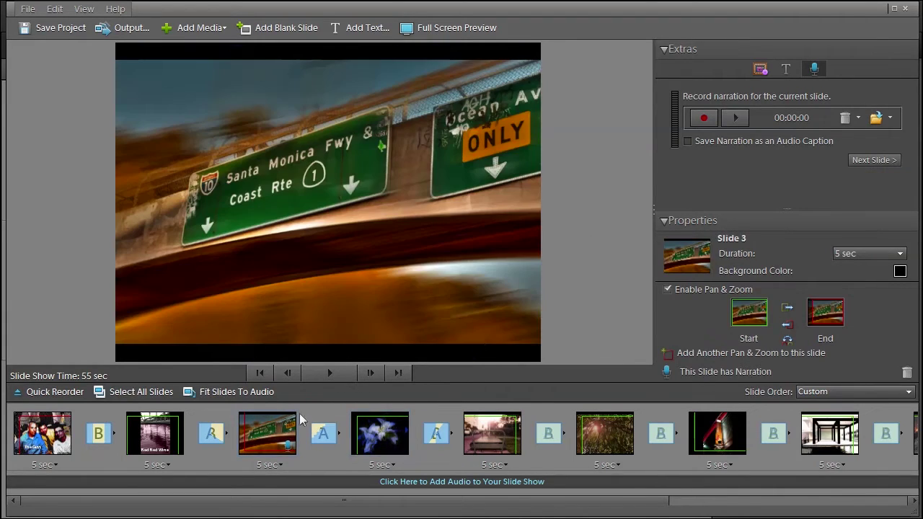
{"action": "left_click", "coordinate": [883, 165]}
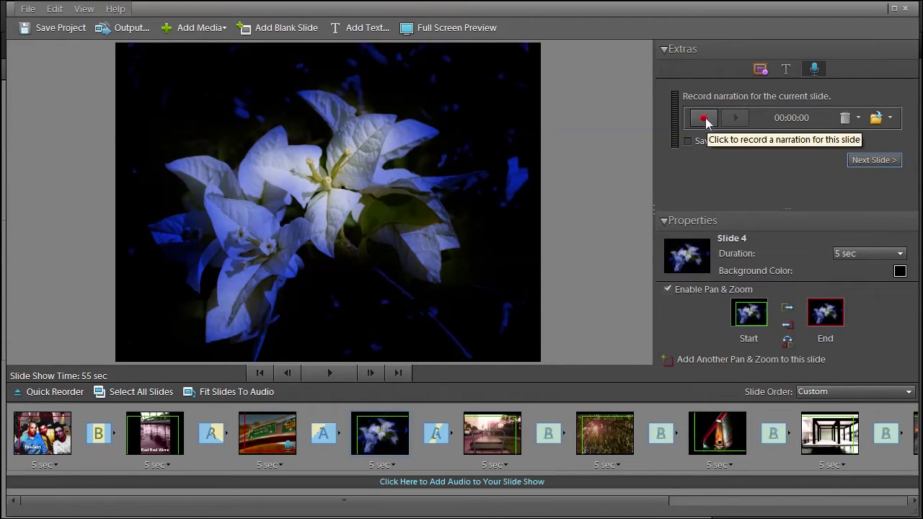
{"action": "left_click", "coordinate": [705, 119]}
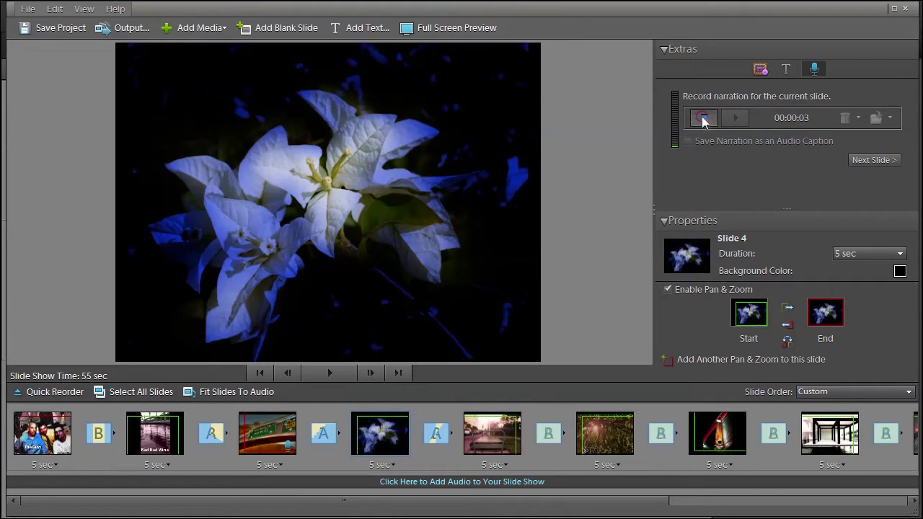
{"action": "left_click", "coordinate": [704, 118]}
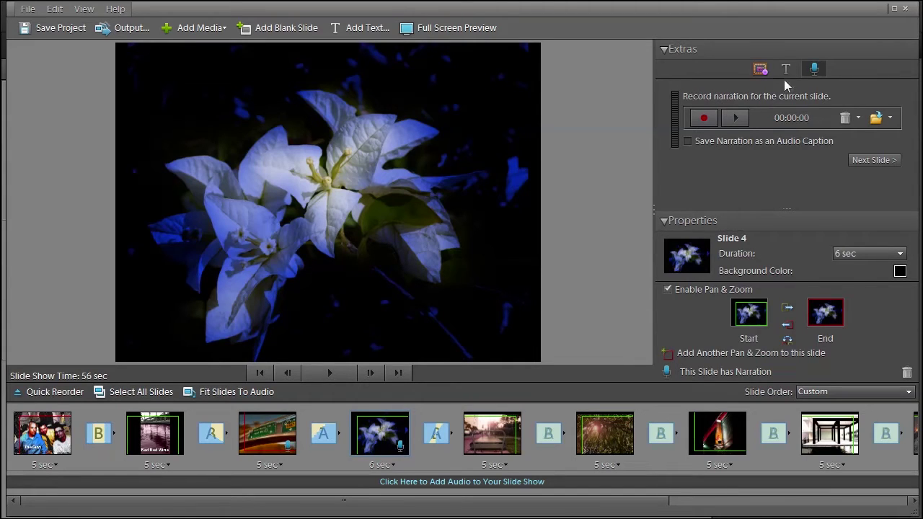
Step: Place two elk graphics side by side on the slide 5 bench photo
{"action": "left_click", "coordinate": [760, 69]}
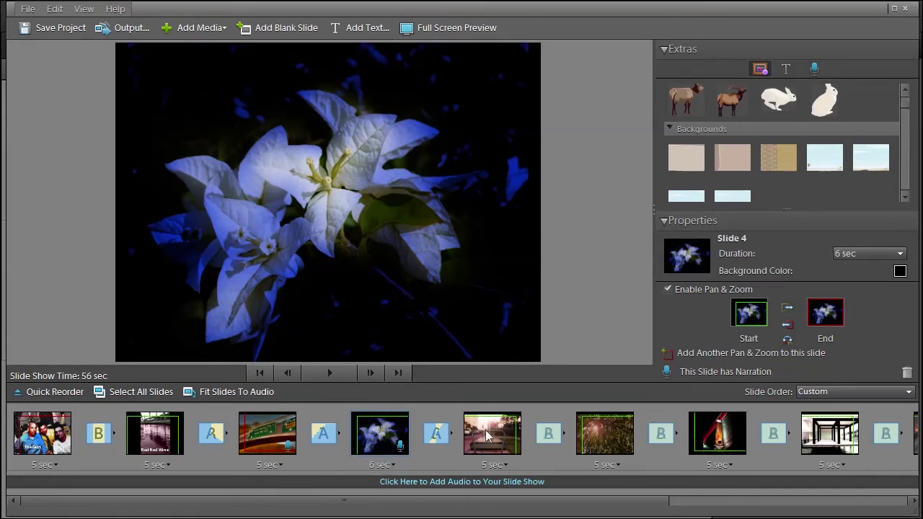
{"action": "left_click", "coordinate": [485, 429]}
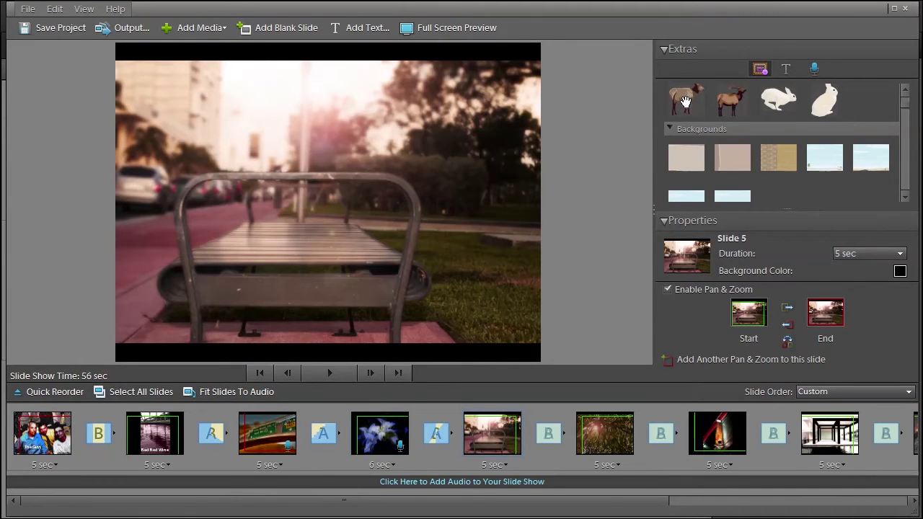
{"action": "left_click_drag", "start_coordinate": [683, 100], "coordinate": [247, 228]}
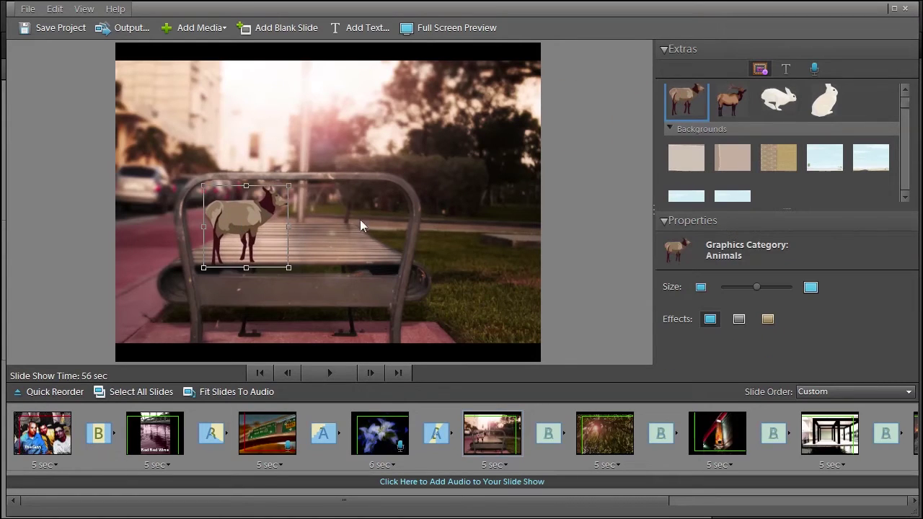
{"action": "left_click_drag", "start_coordinate": [731, 99], "coordinate": [346, 218]}
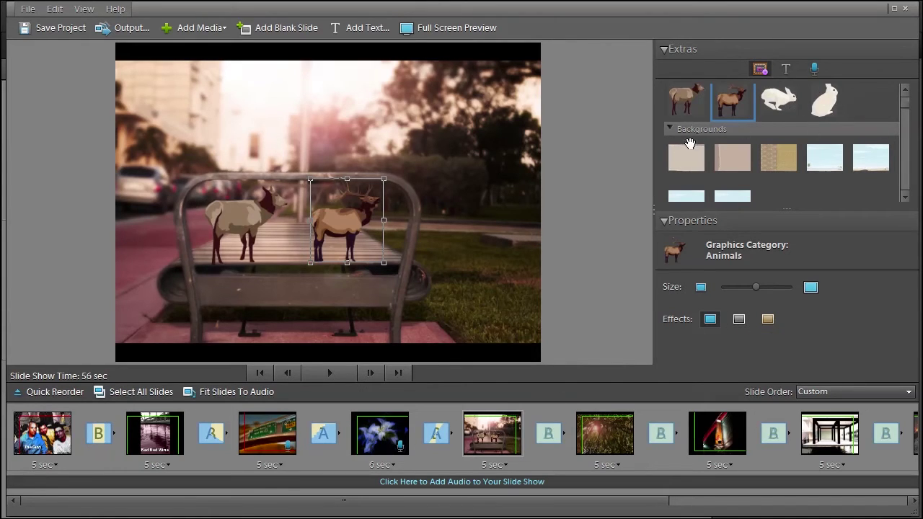
Step: Add the red Costumes glasses, shrink them, and fit them onto the right deer's face
{"action": "left_click", "coordinate": [670, 128]}
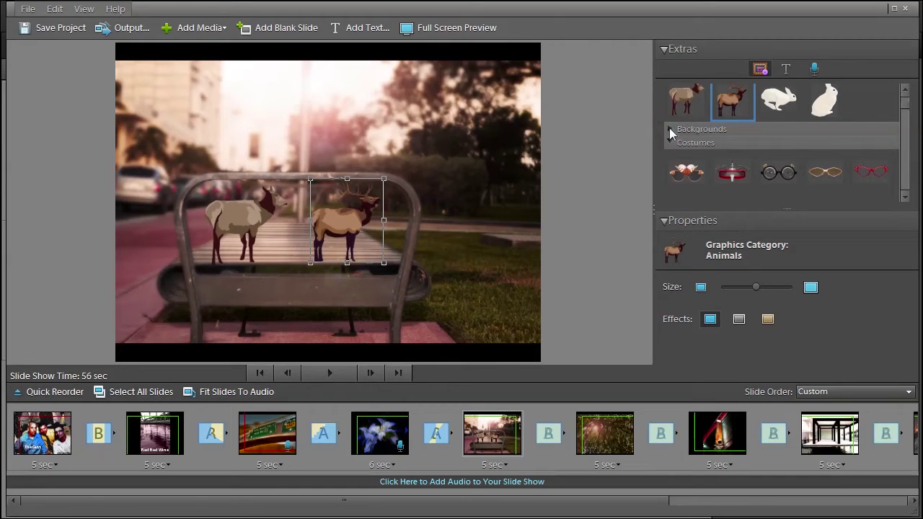
{"action": "key", "text": "Tab"}
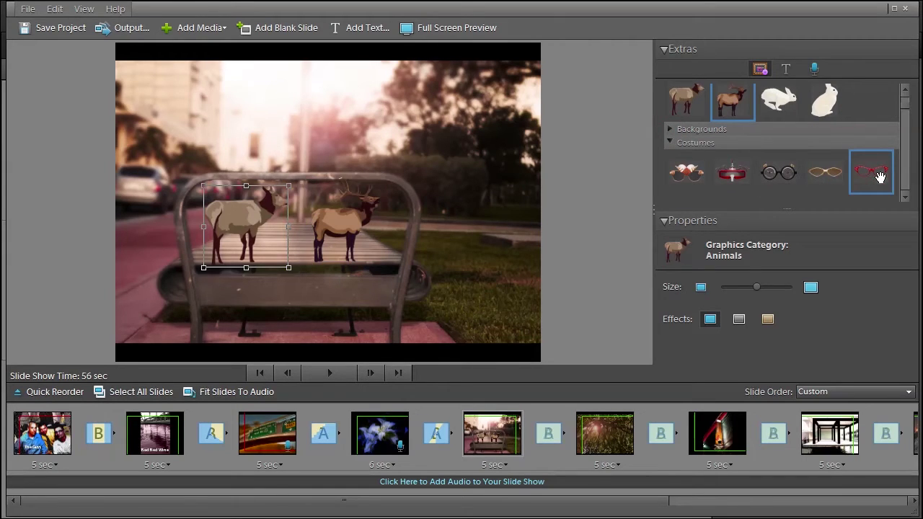
{"action": "left_click_drag", "start_coordinate": [877, 176], "coordinate": [370, 203]}
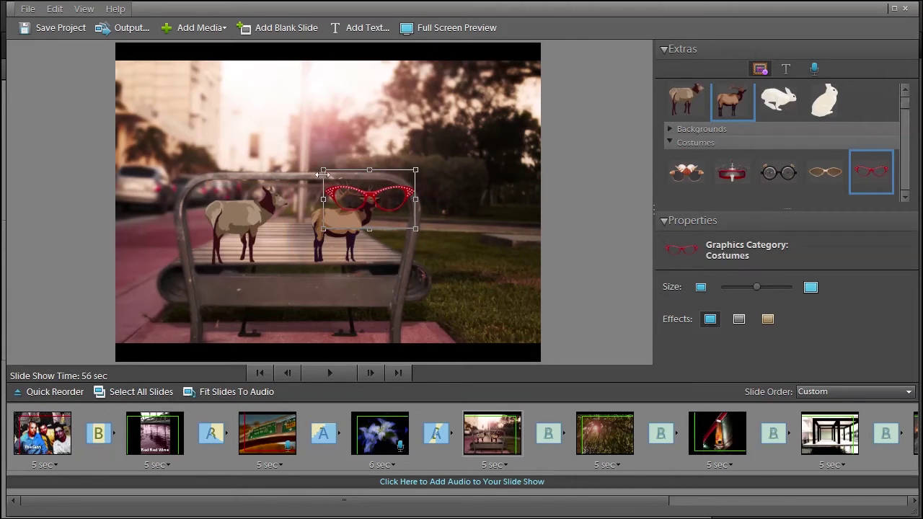
{"action": "left_click_drag", "start_coordinate": [323, 170], "coordinate": [377, 206]}
{"action": "left_click", "coordinate": [378, 209]}
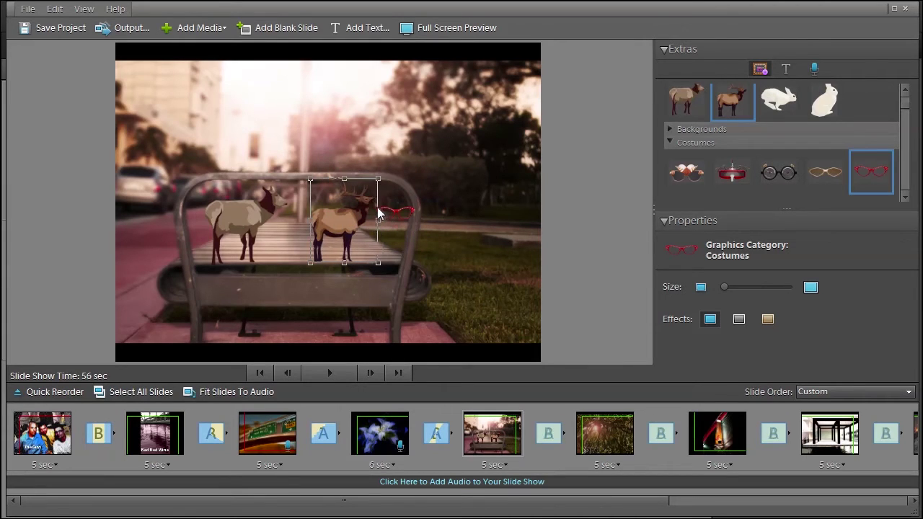
{"action": "left_click", "coordinate": [402, 214]}
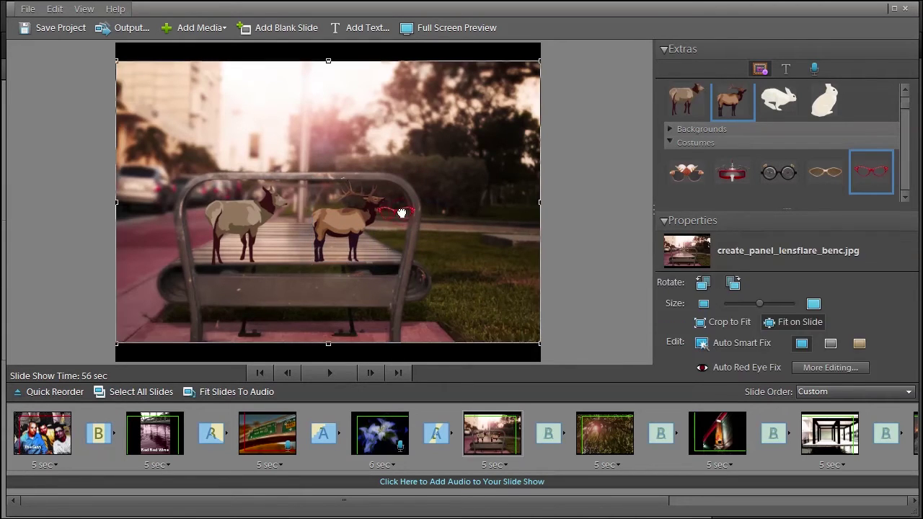
{"action": "left_click", "coordinate": [396, 210]}
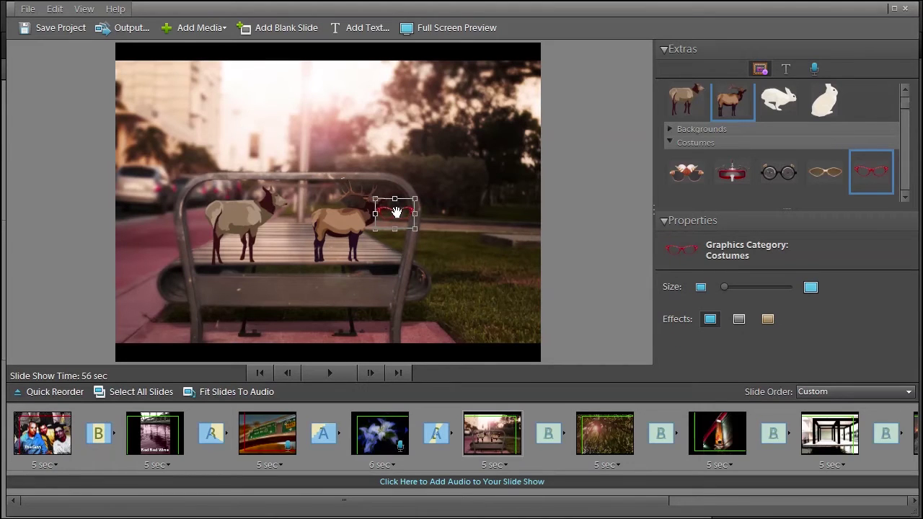
{"action": "left_click_drag", "start_coordinate": [392, 211], "coordinate": [373, 195]}
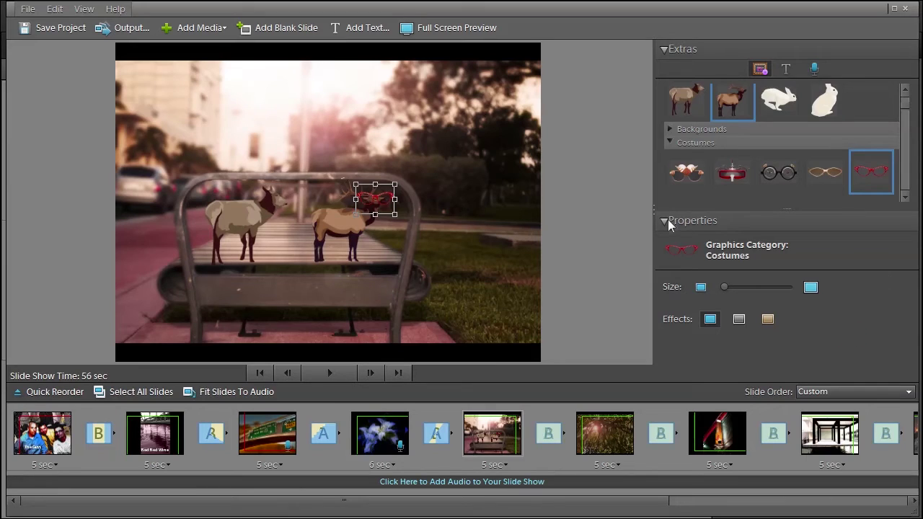
Step: On slide 6's tree photo, add a Flowers sunflower top right and a daisy bottom left
{"action": "left_click", "coordinate": [669, 142]}
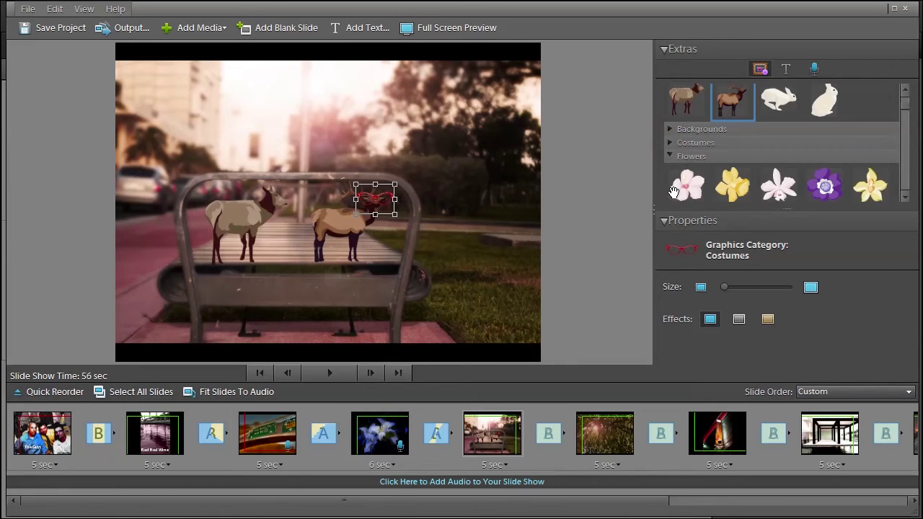
{"action": "left_click", "coordinate": [605, 438]}
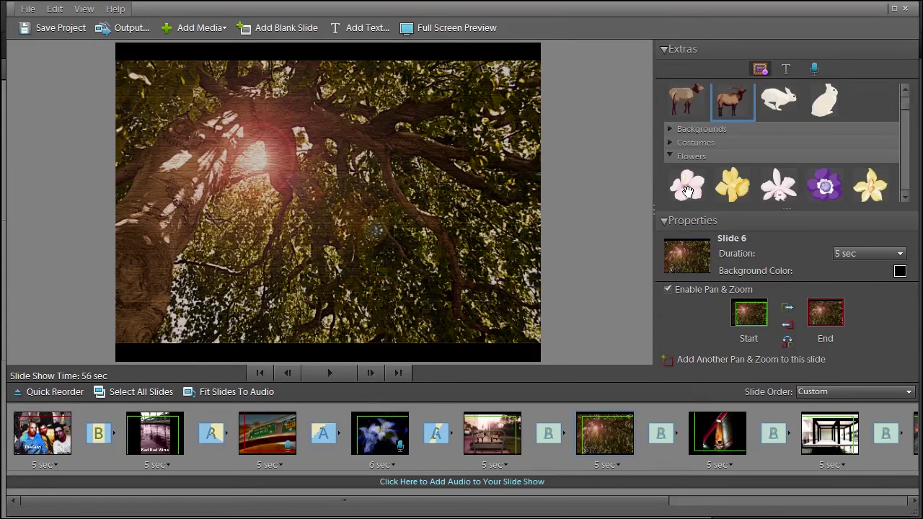
{"action": "left_click", "coordinate": [906, 198]}
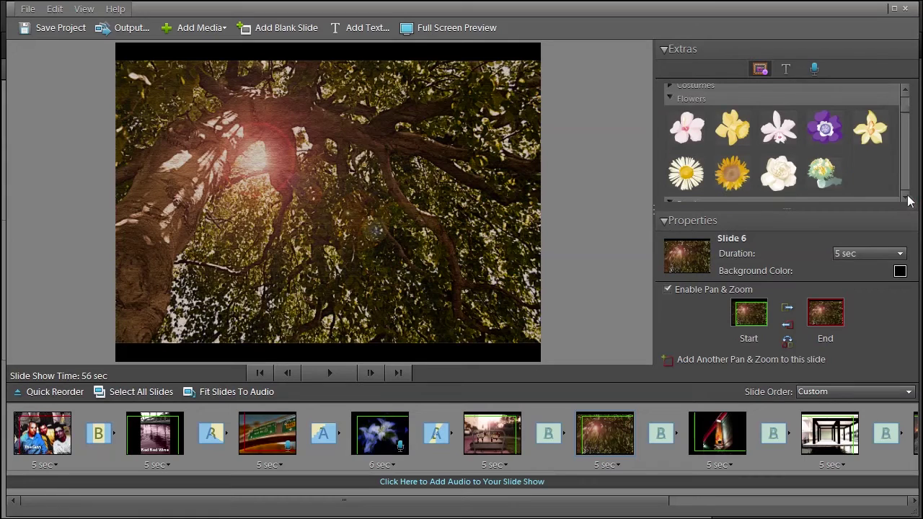
{"action": "left_click", "coordinate": [907, 199]}
{"action": "left_click", "coordinate": [907, 199]}
{"action": "left_click_drag", "start_coordinate": [731, 119], "coordinate": [435, 117]}
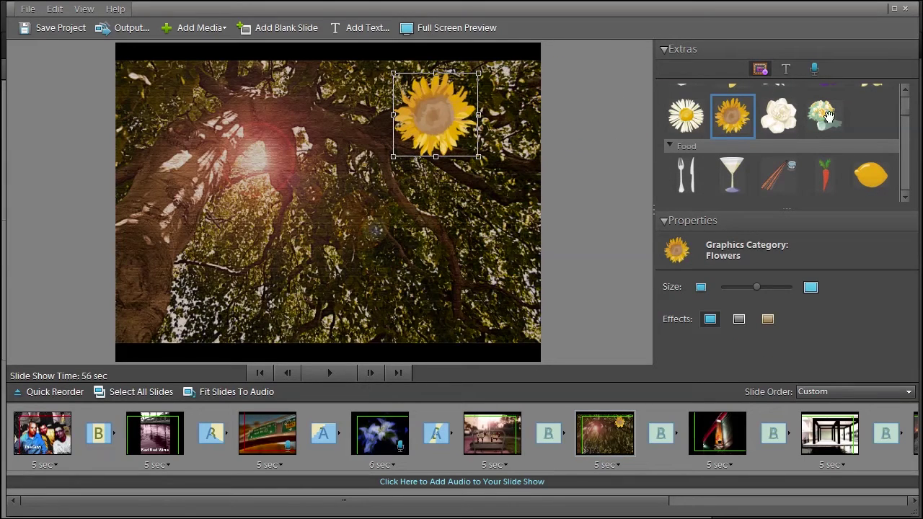
{"action": "left_click_drag", "start_coordinate": [690, 120], "coordinate": [142, 317]}
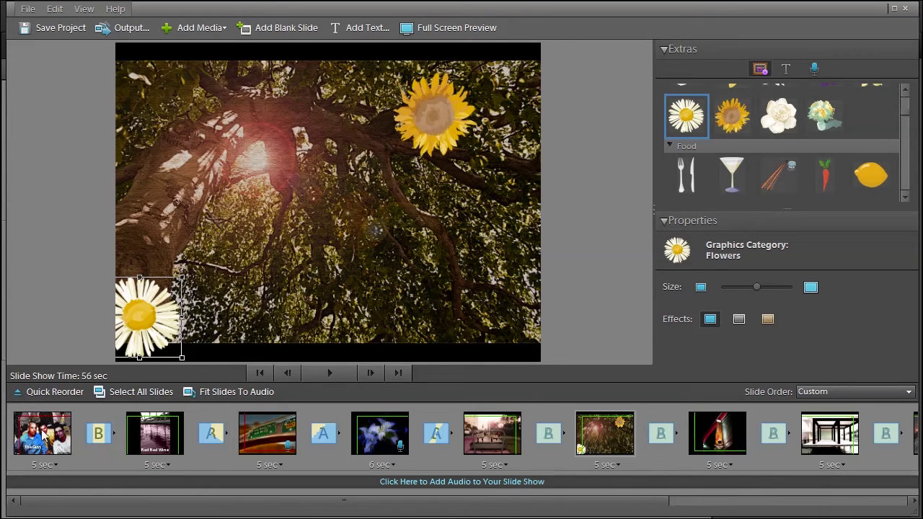
Step: Give slide 1 a slightly tighter start frame and an end frame zoomed on the three men
{"action": "left_click", "coordinate": [45, 436]}
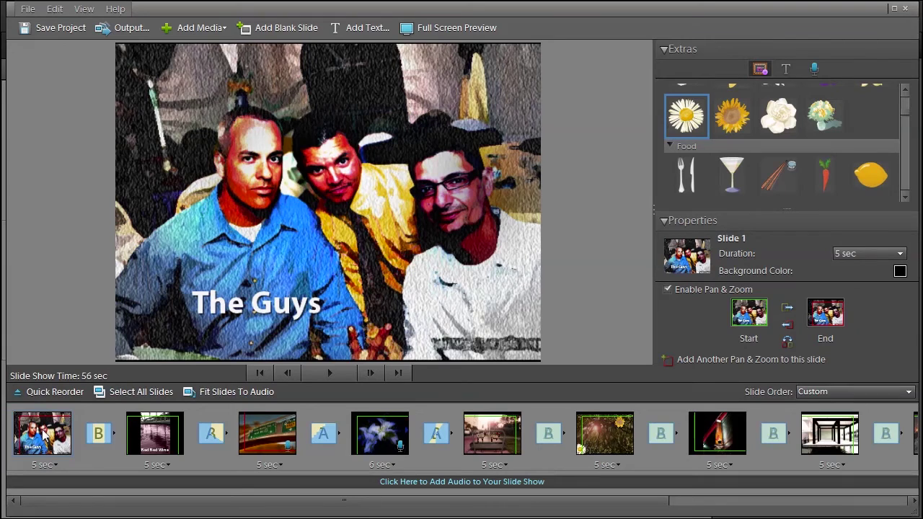
{"action": "left_click", "coordinate": [748, 312]}
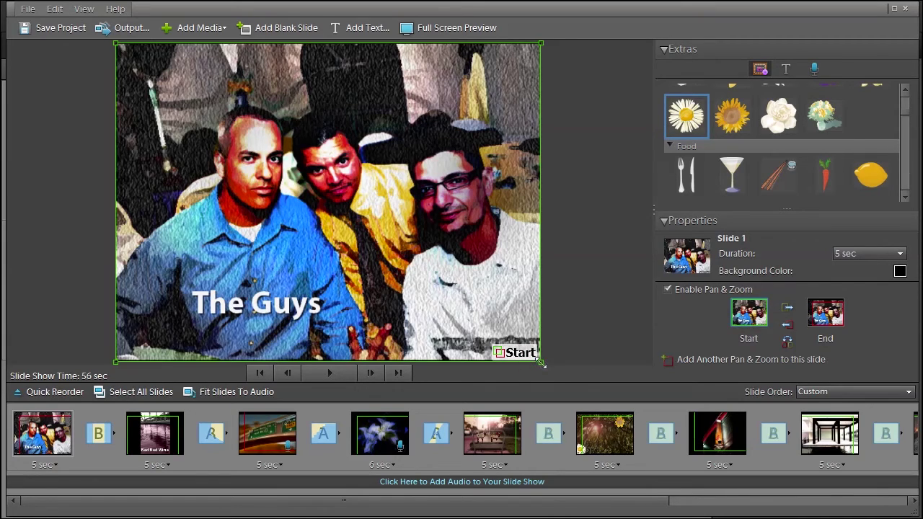
{"action": "left_click_drag", "start_coordinate": [540, 361], "coordinate": [350, 218]}
{"action": "left_click", "coordinate": [824, 317]}
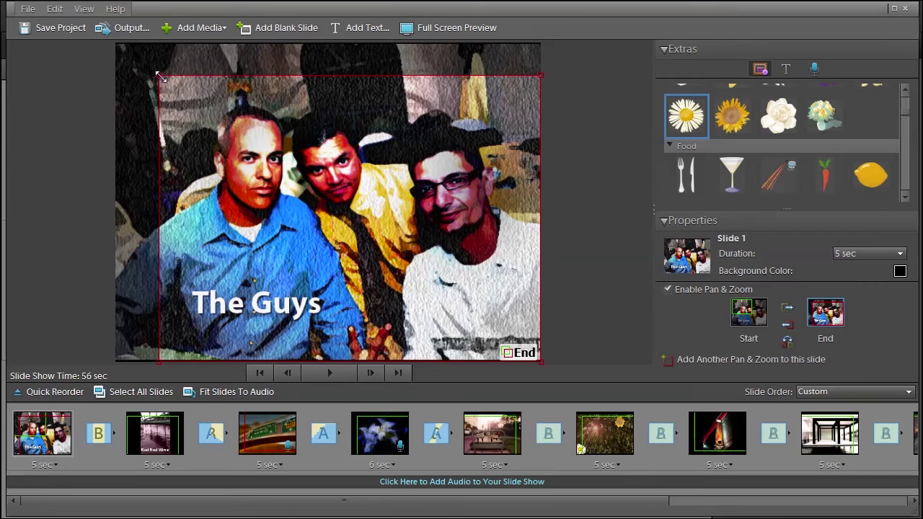
{"action": "left_click_drag", "start_coordinate": [159, 76], "coordinate": [295, 178]}
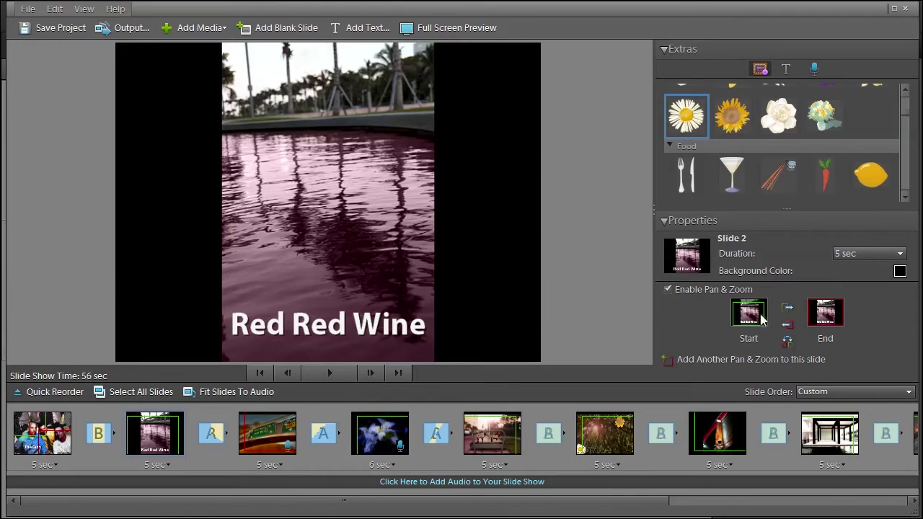
Step: Shrink slide 2's start frame and end on a tighter crop of the water's right side
{"action": "left_click", "coordinate": [750, 314]}
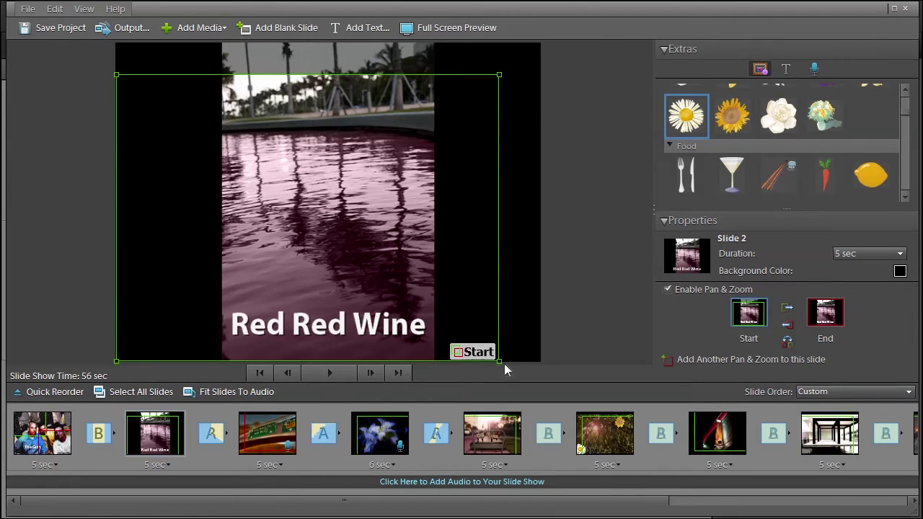
{"action": "left_click_drag", "start_coordinate": [499, 363], "coordinate": [373, 267]}
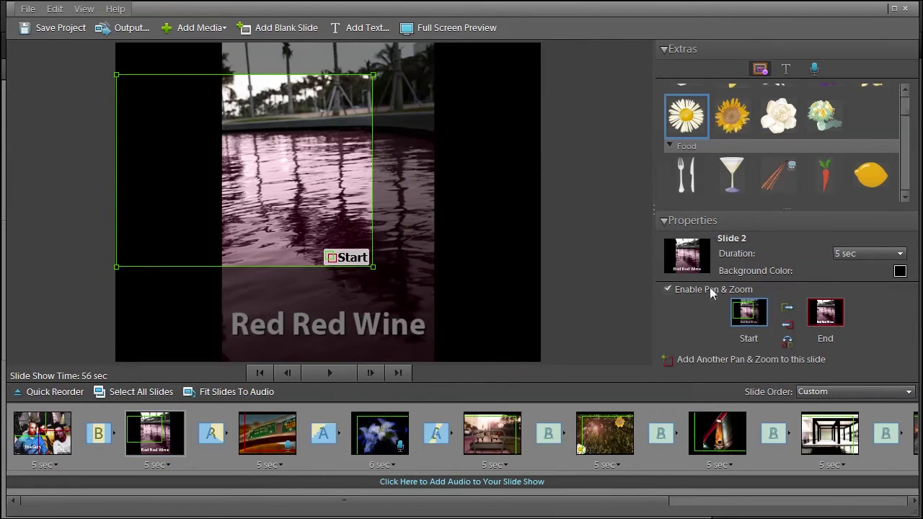
{"action": "left_click", "coordinate": [825, 313]}
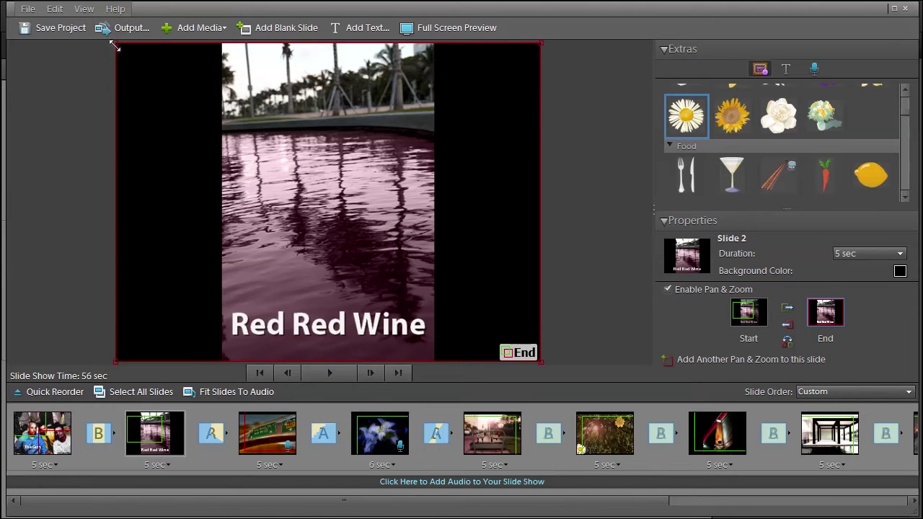
{"action": "left_click_drag", "start_coordinate": [116, 43], "coordinate": [339, 207]}
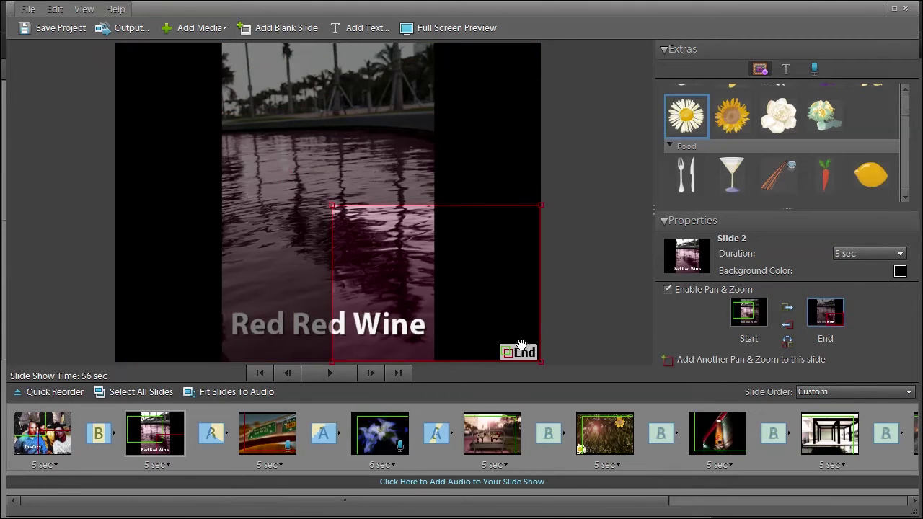
{"action": "left_click_drag", "start_coordinate": [508, 353], "coordinate": [575, 278]}
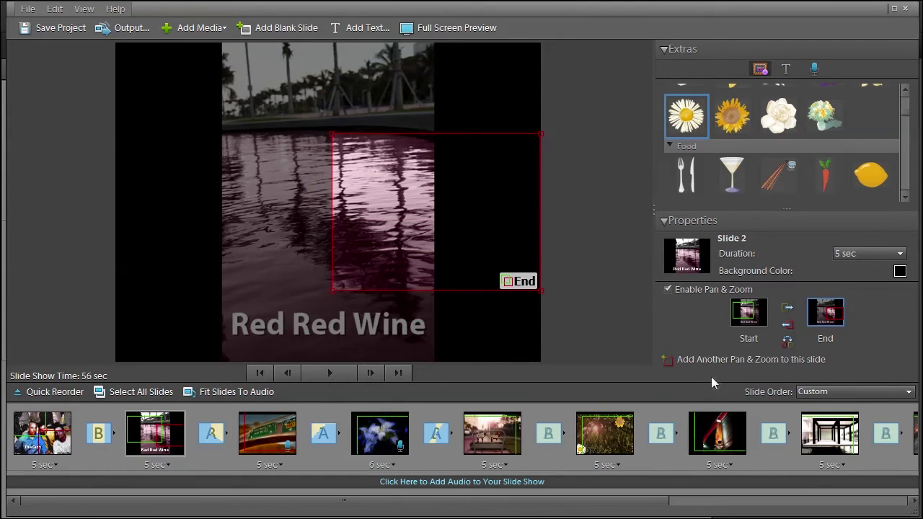
{"action": "left_click", "coordinate": [380, 437]}
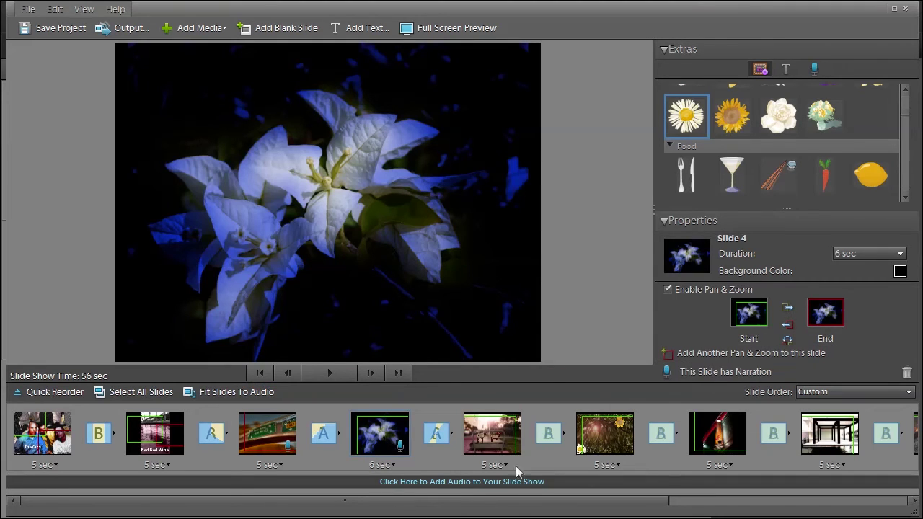
Step: Open the Sample Music folder for the slide show audio and preview the Sleep Away track
{"action": "left_click", "coordinate": [440, 481]}
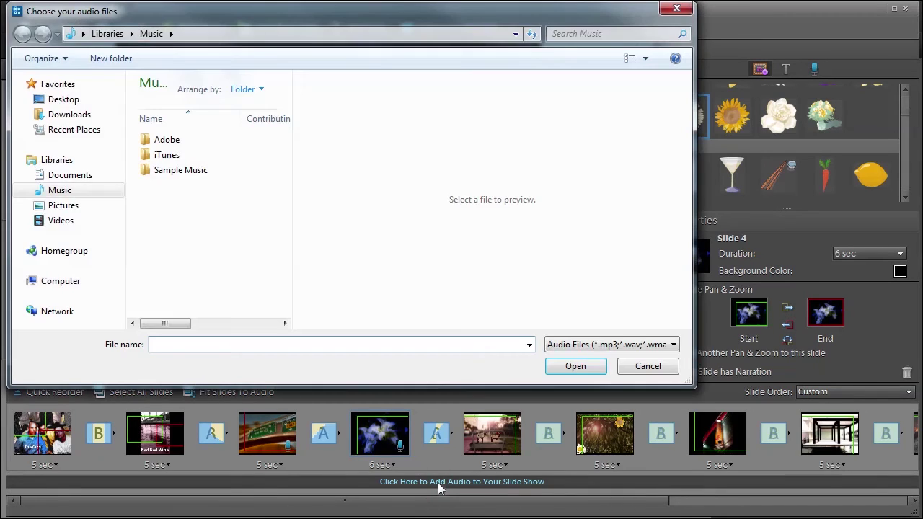
{"action": "left_click", "coordinate": [162, 179]}
{"action": "double_click", "coordinate": [161, 174]}
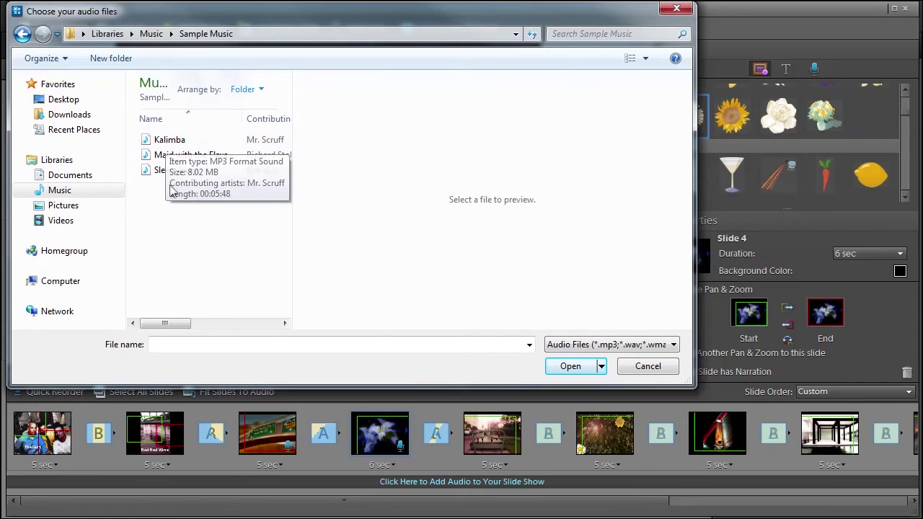
{"action": "left_click", "coordinate": [173, 171]}
{"action": "left_click", "coordinate": [493, 305]}
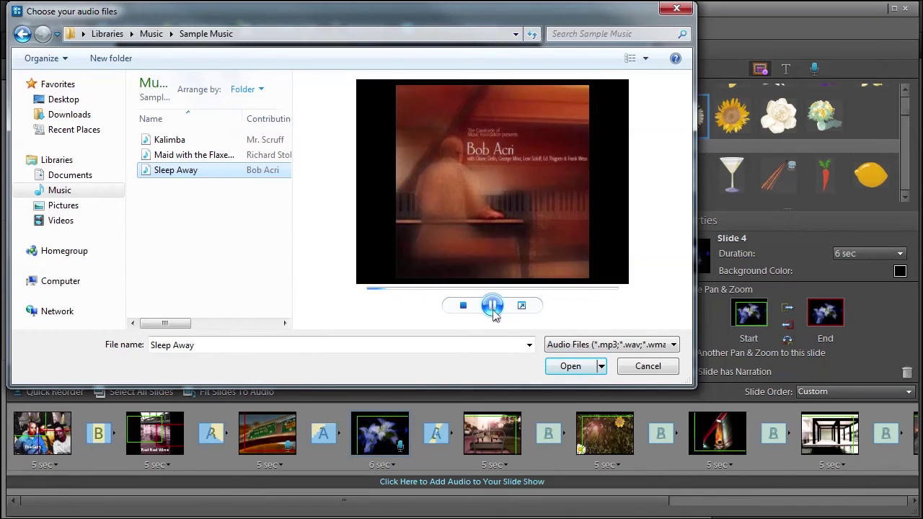
{"action": "left_click", "coordinate": [492, 306]}
Step: Preview Maid with the Flaxen Hair and Kalimba, then add Sleep Away as the soundtrack
{"action": "left_click", "coordinate": [186, 158]}
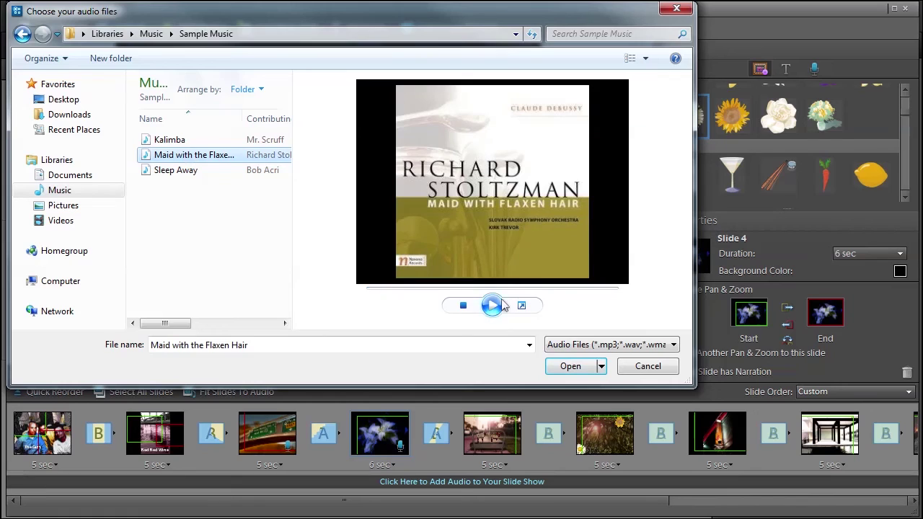
{"action": "left_click", "coordinate": [493, 306]}
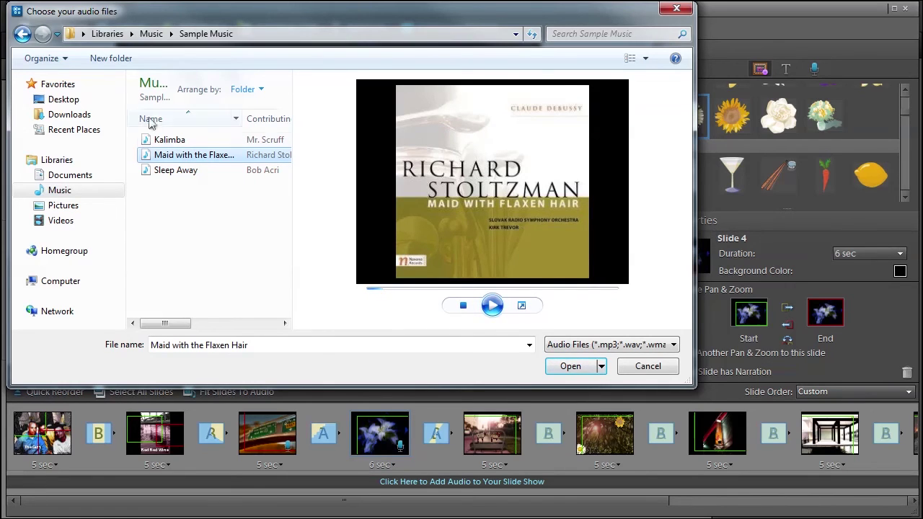
{"action": "left_click", "coordinate": [170, 140]}
{"action": "left_click", "coordinate": [492, 306]}
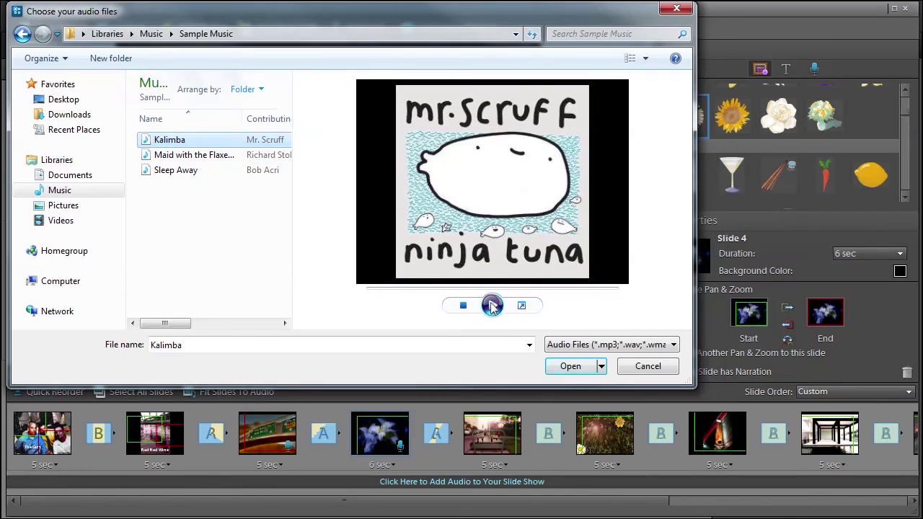
{"action": "left_click", "coordinate": [175, 171]}
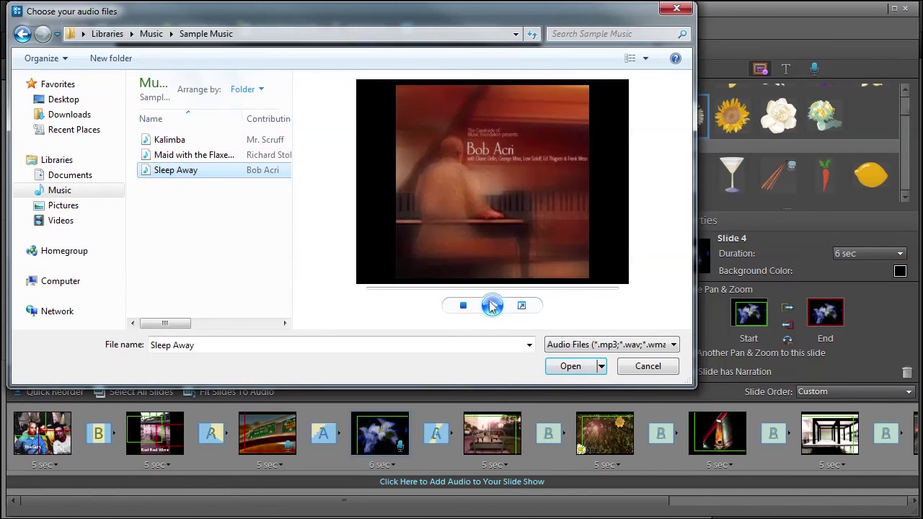
{"action": "left_click", "coordinate": [569, 367]}
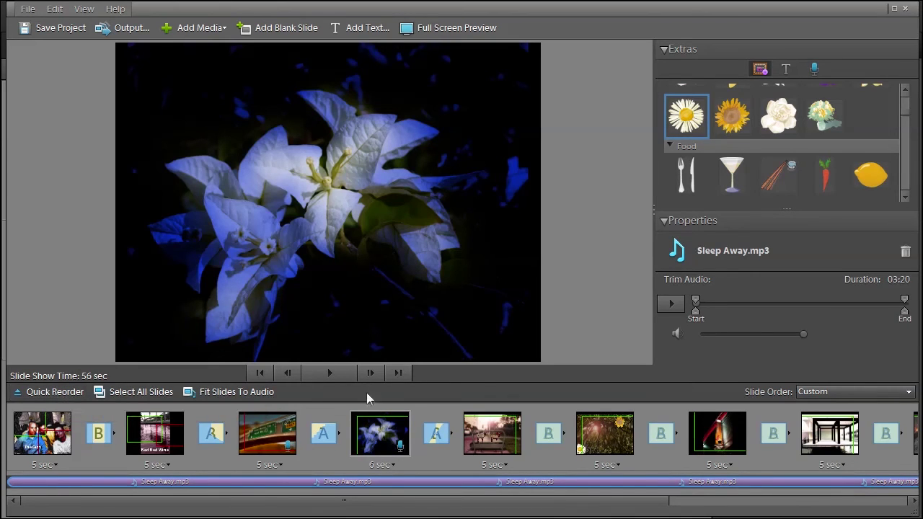
Step: Play the slide show with music from Slide 1, pausing at Slide 8
{"action": "left_click", "coordinate": [39, 434]}
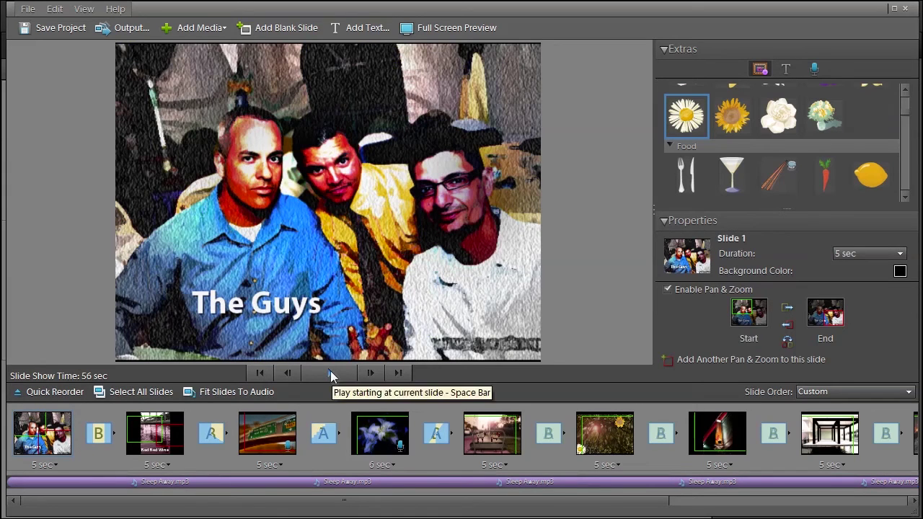
{"action": "left_click", "coordinate": [330, 373]}
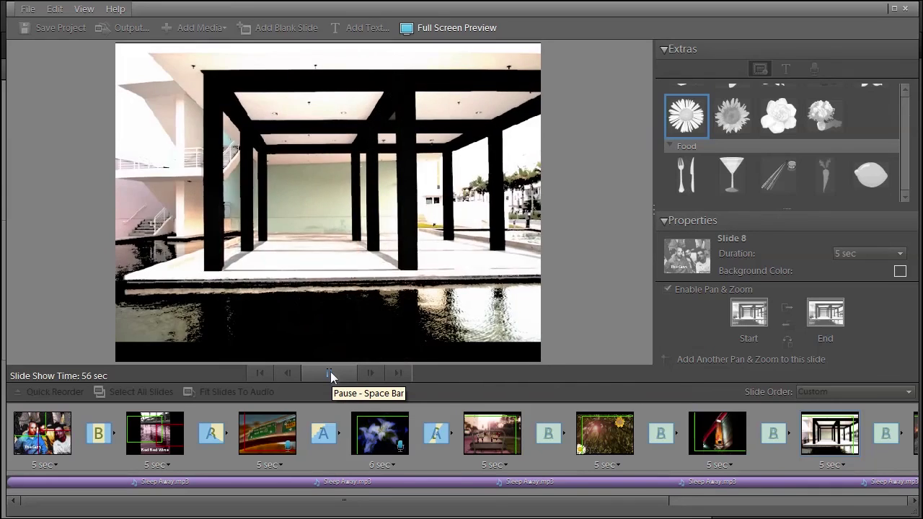
{"action": "left_click", "coordinate": [330, 373]}
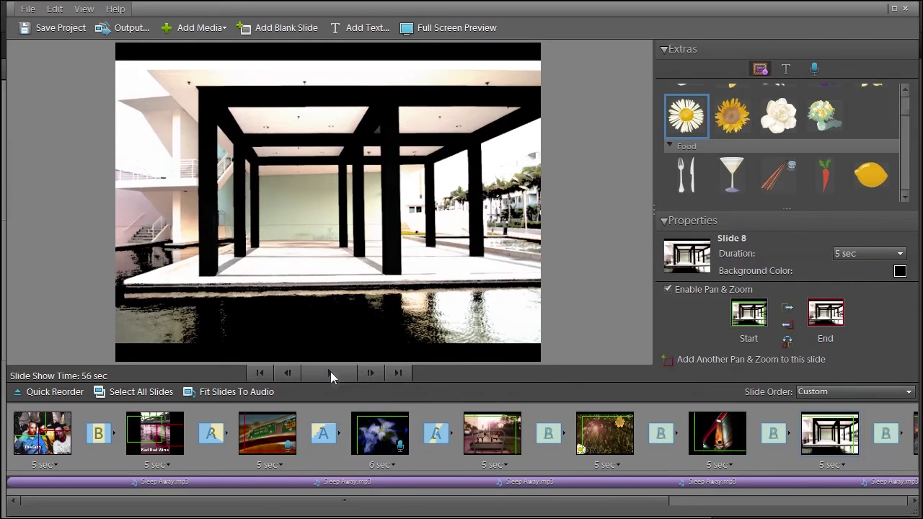